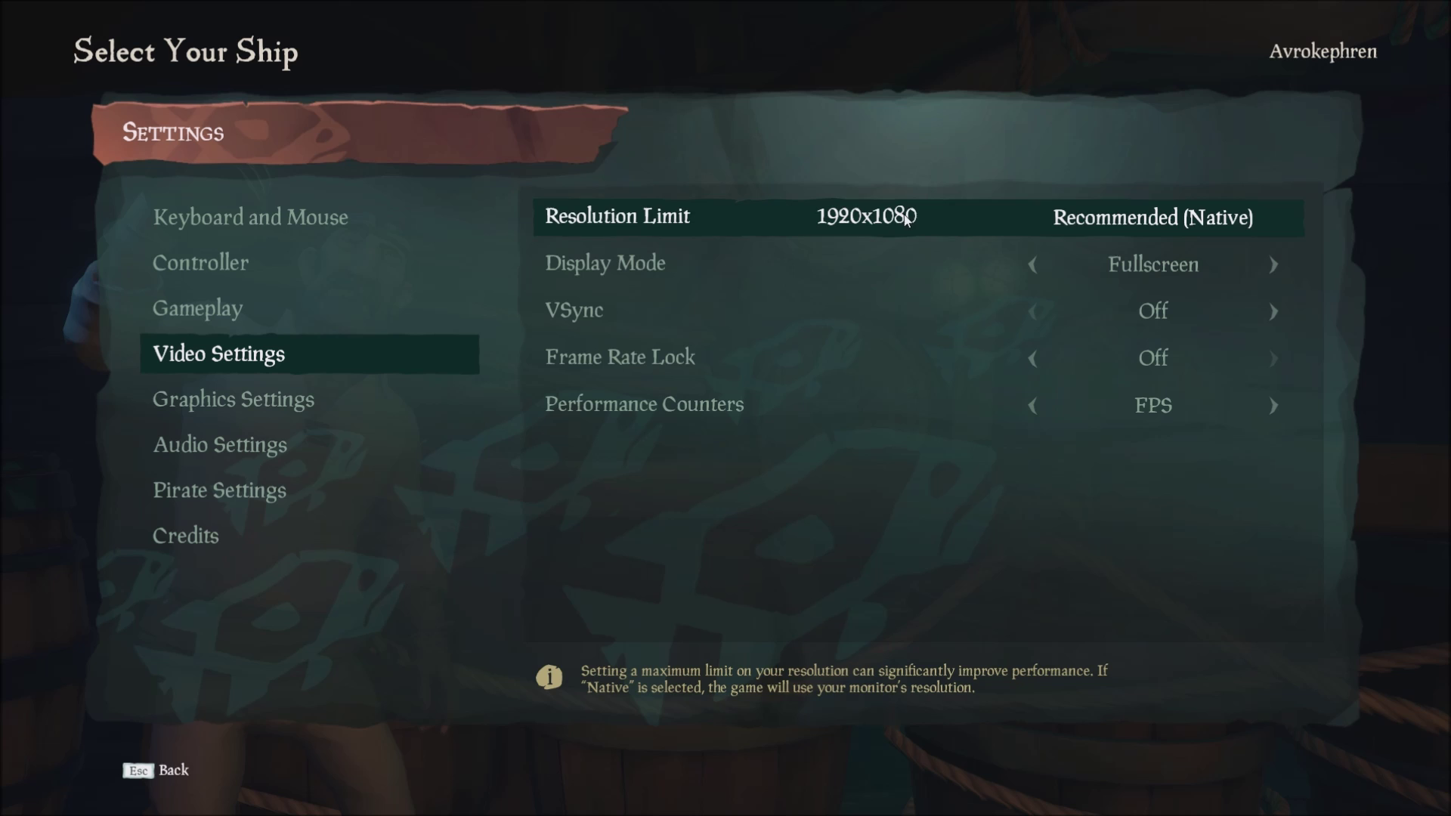
Open the graphics settings, try Shadow Detail at Mythical and return it to Cursed
{"action": "left_click", "coordinate": [266, 401]}
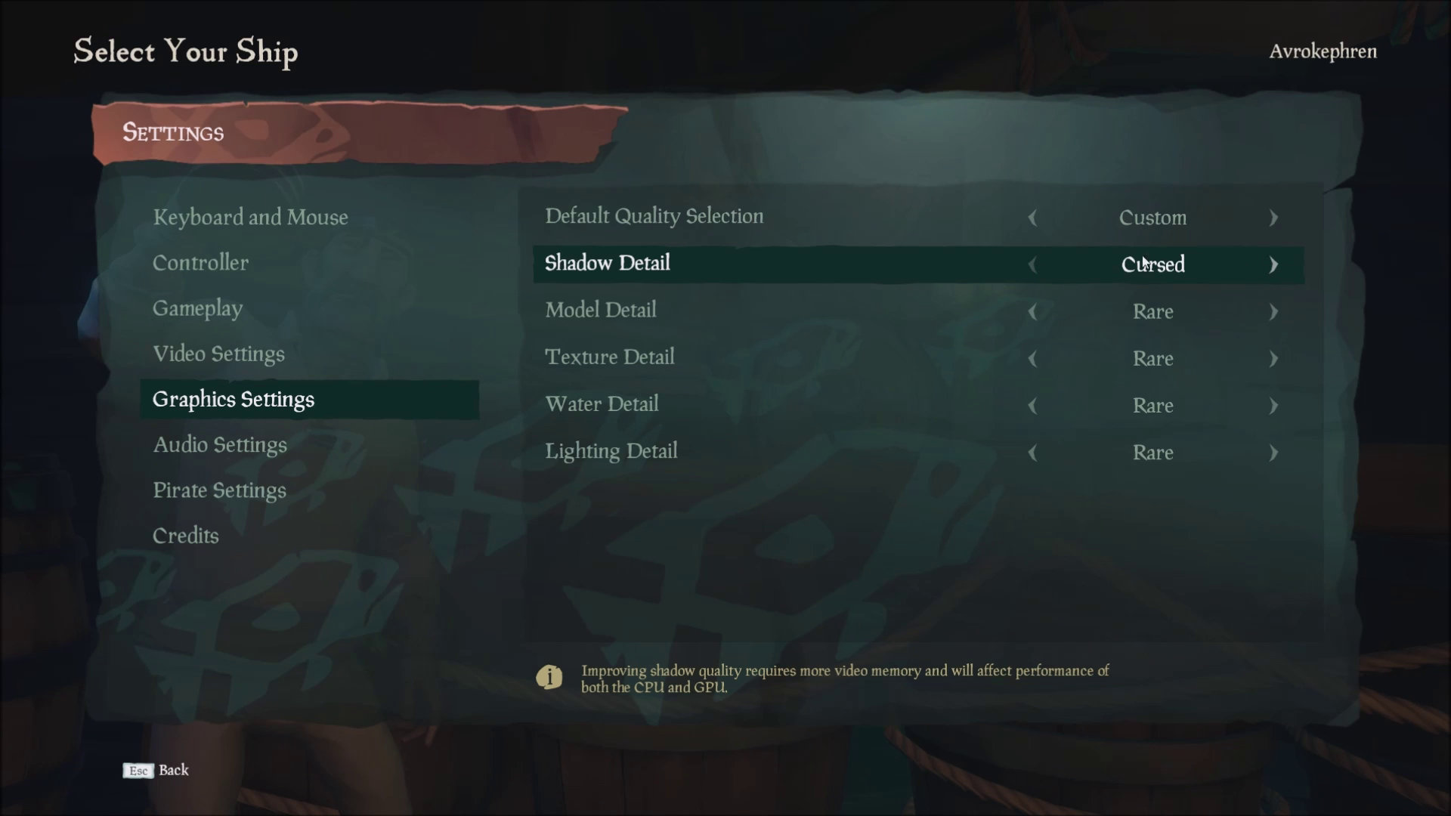
{"action": "left_click", "coordinate": [1271, 266]}
{"action": "left_click", "coordinate": [1272, 266]}
{"action": "left_click", "coordinate": [1272, 266]}
{"action": "left_click", "coordinate": [1271, 266]}
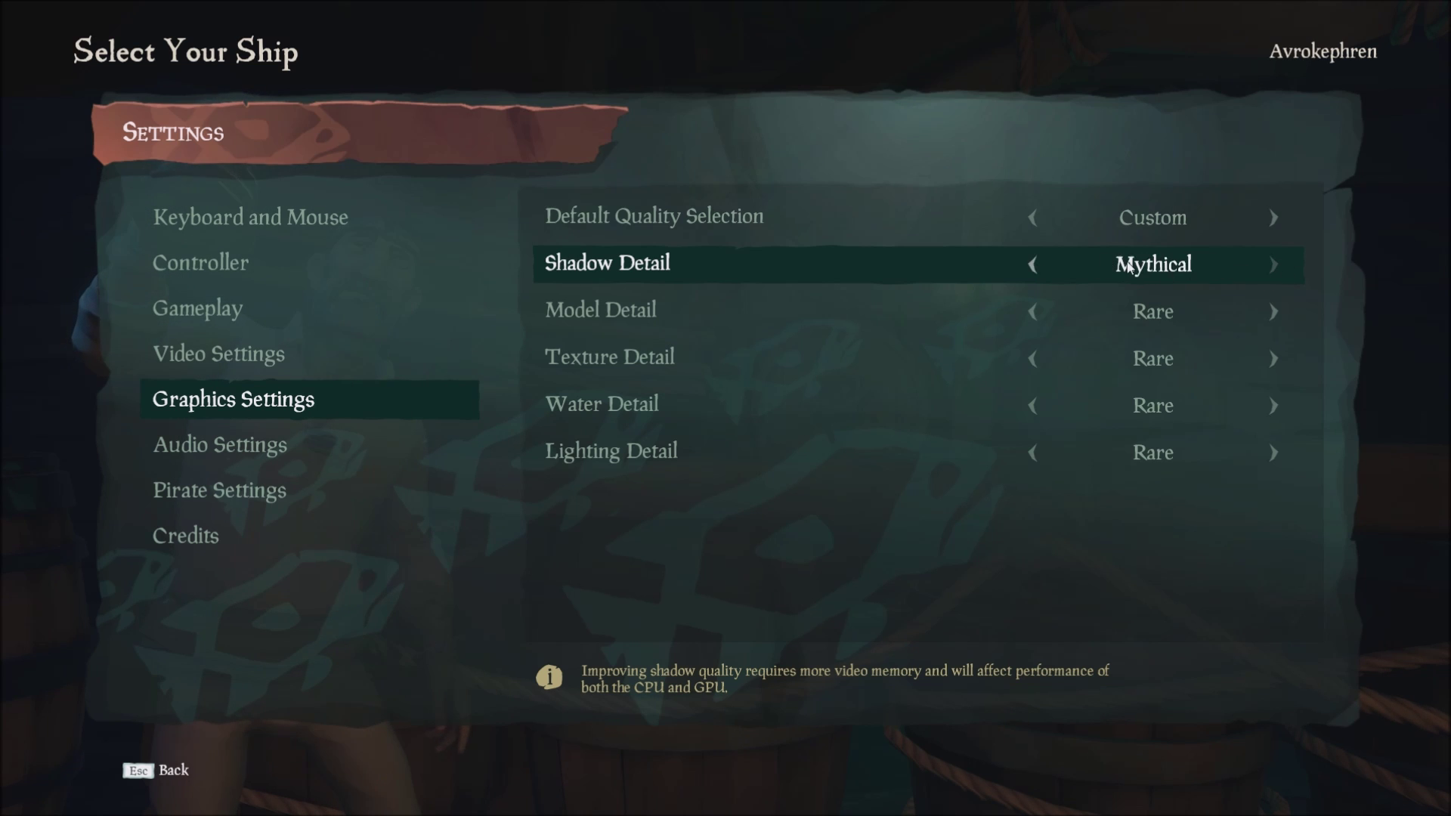
{"action": "left_click", "coordinate": [1031, 264]}
{"action": "left_click", "coordinate": [1032, 264]}
{"action": "left_click", "coordinate": [1032, 263]}
{"action": "left_click", "coordinate": [1031, 263]}
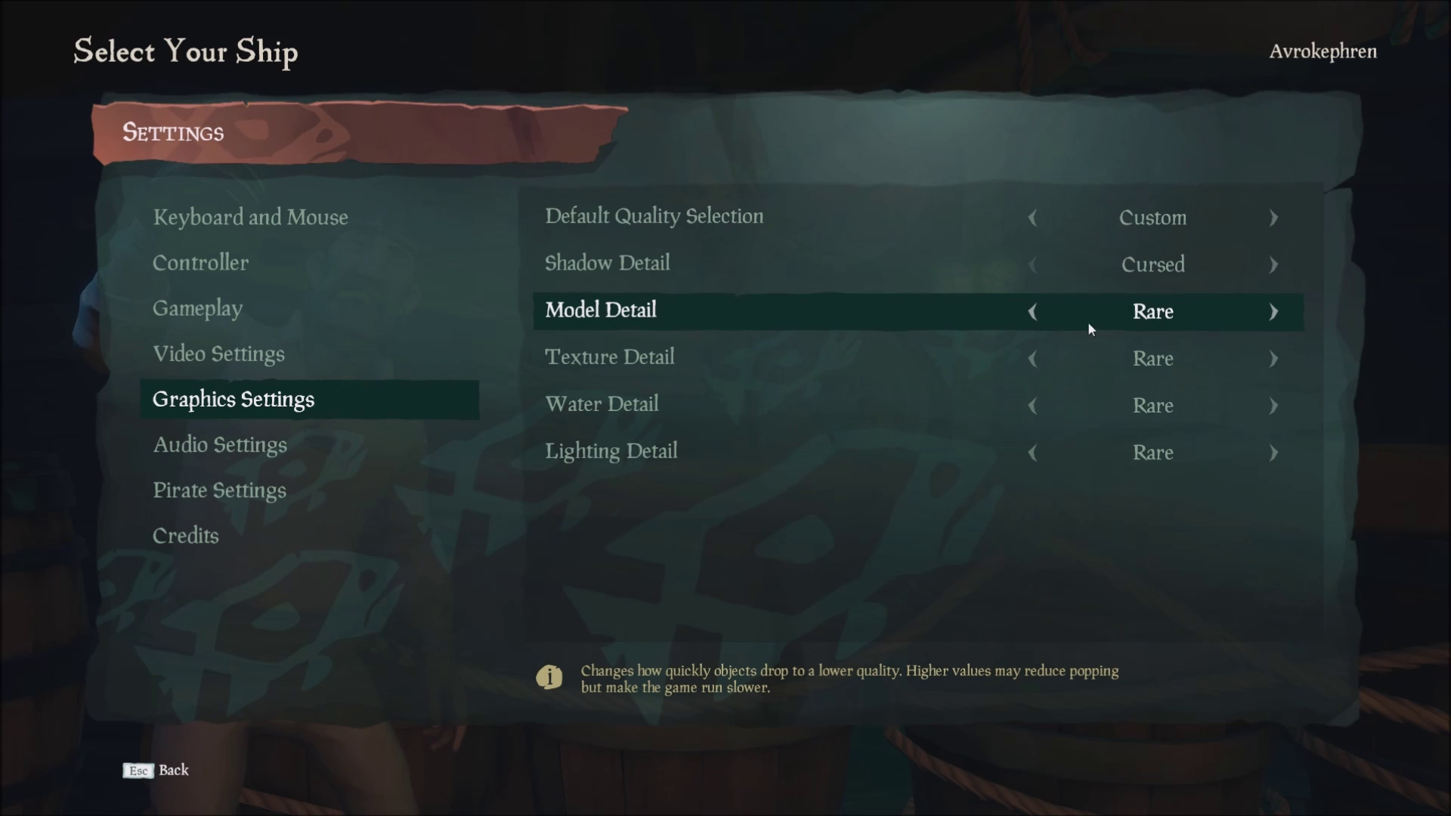
Set both Model Detail and Texture Detail to Mythical in the graphics settings
{"action": "left_click", "coordinate": [1274, 312]}
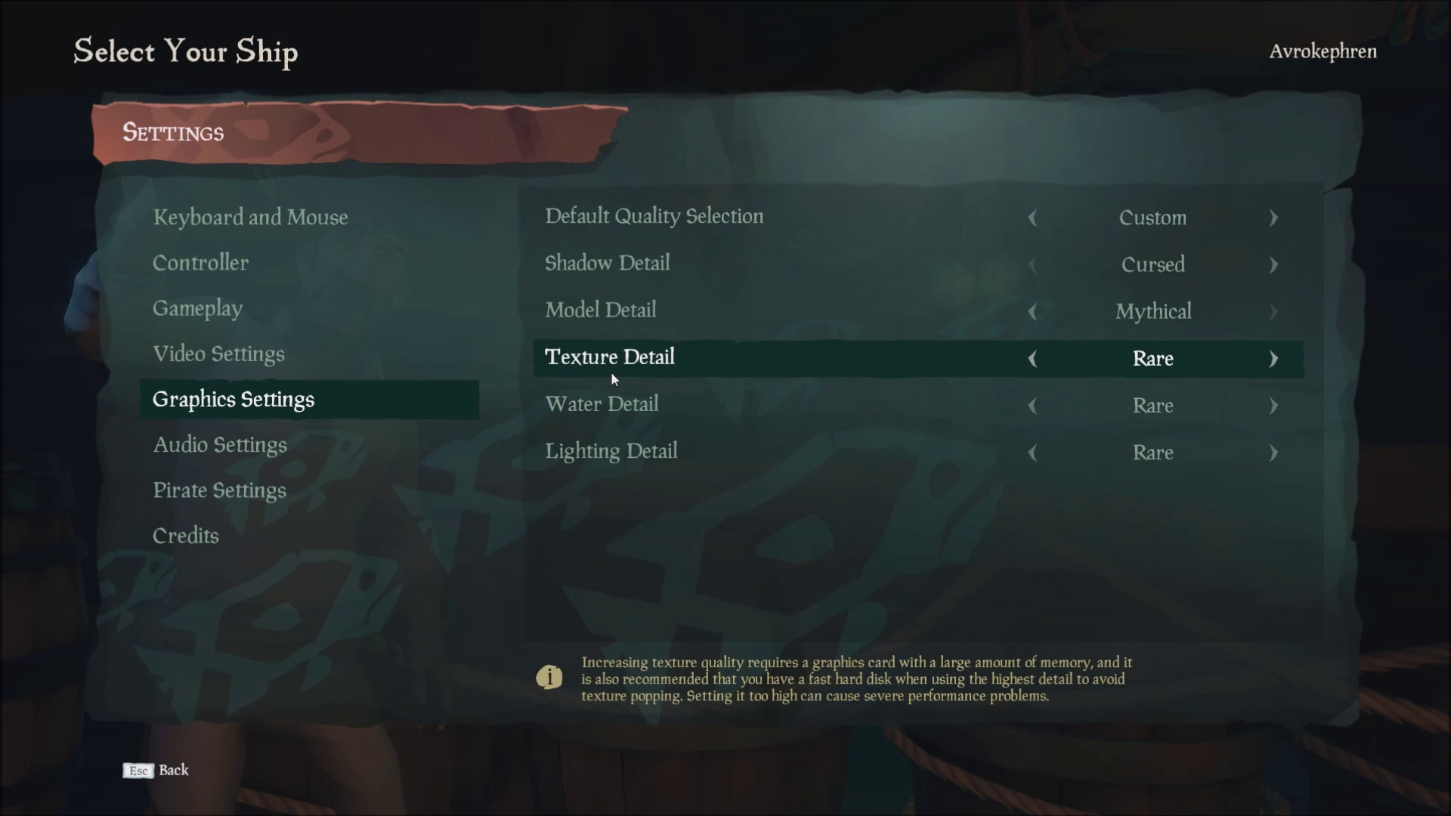
{"action": "left_click", "coordinate": [1273, 358]}
{"action": "left_click", "coordinate": [1273, 358]}
{"action": "left_click", "coordinate": [1032, 359]}
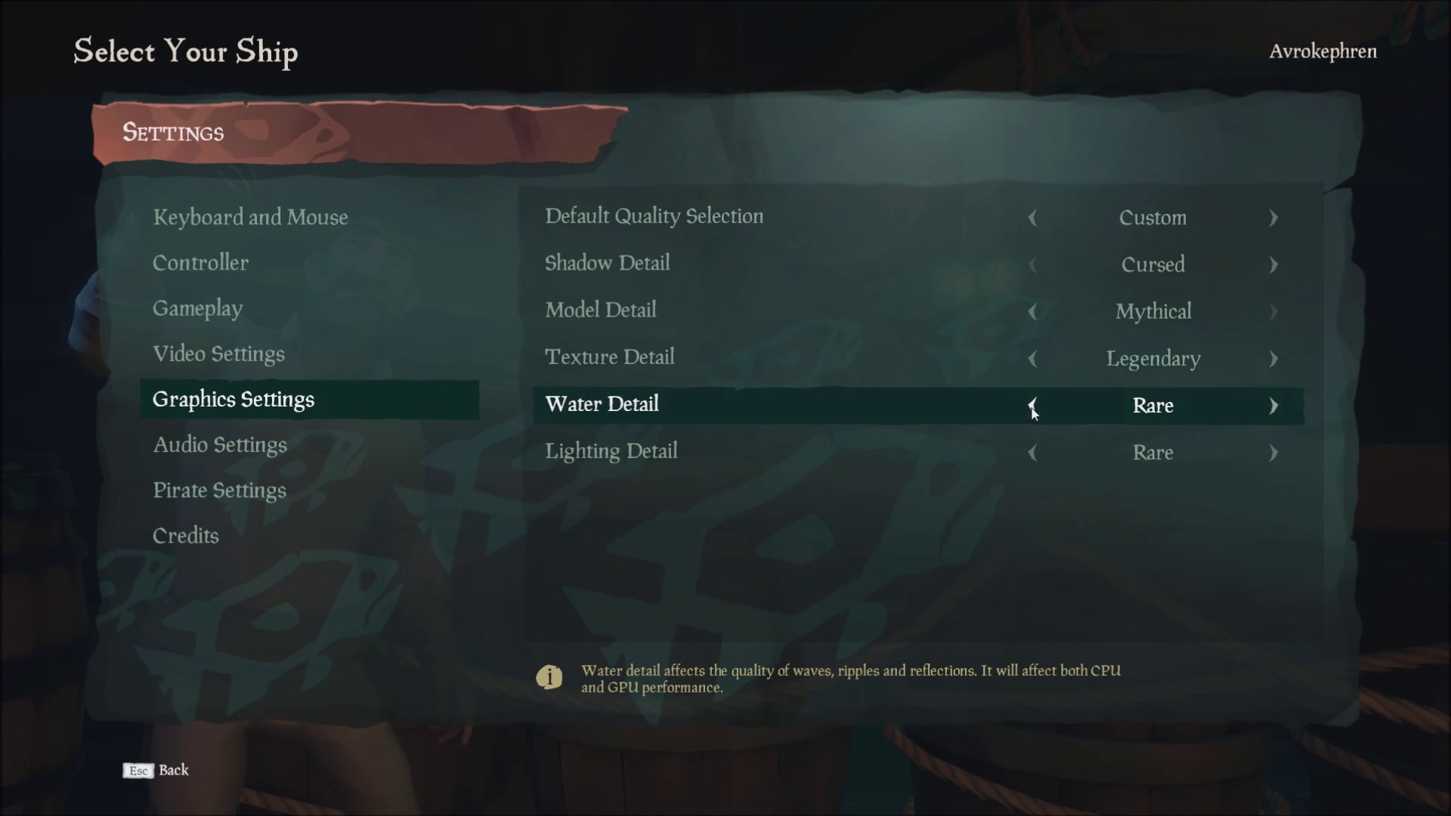
{"action": "left_click", "coordinate": [1031, 361]}
{"action": "left_click", "coordinate": [1031, 361]}
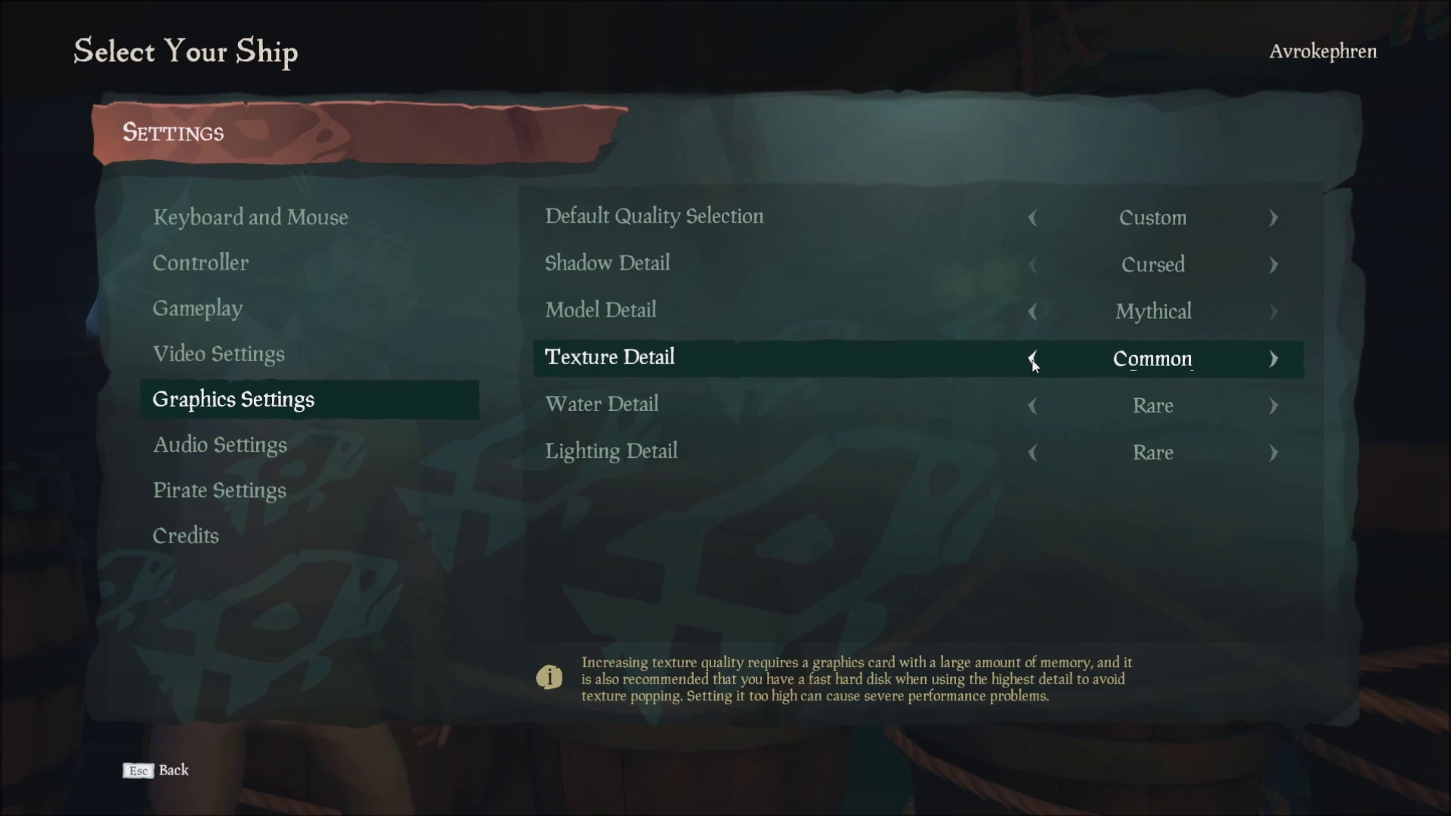
{"action": "left_click", "coordinate": [1032, 362]}
{"action": "left_click", "coordinate": [1279, 360]}
{"action": "left_click", "coordinate": [1277, 359]}
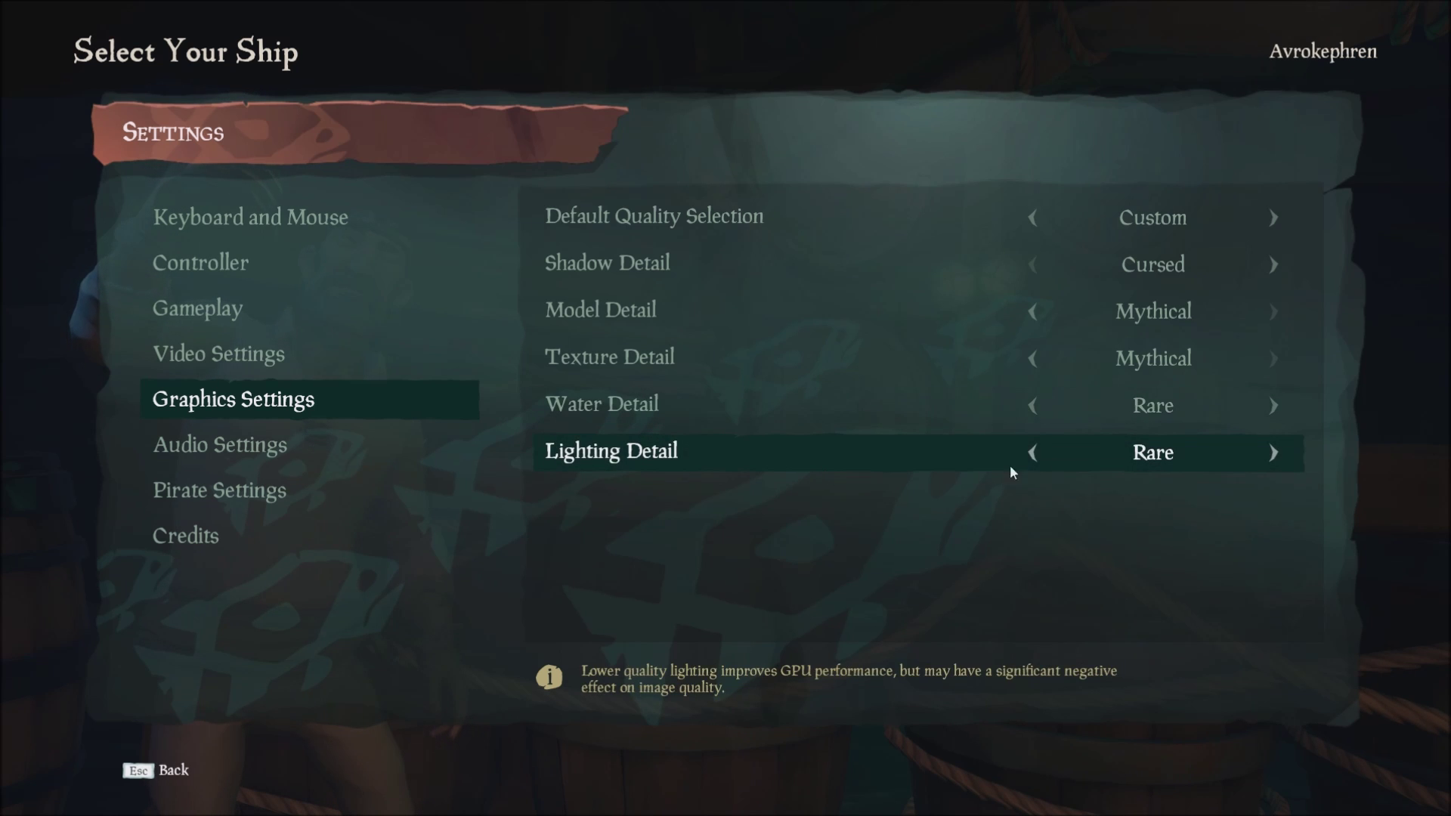
Try Lighting Detail at Legendary and Mythical, and return it to Rare
{"action": "left_click", "coordinate": [1274, 454]}
{"action": "left_click", "coordinate": [1275, 453]}
{"action": "left_click", "coordinate": [1033, 454]}
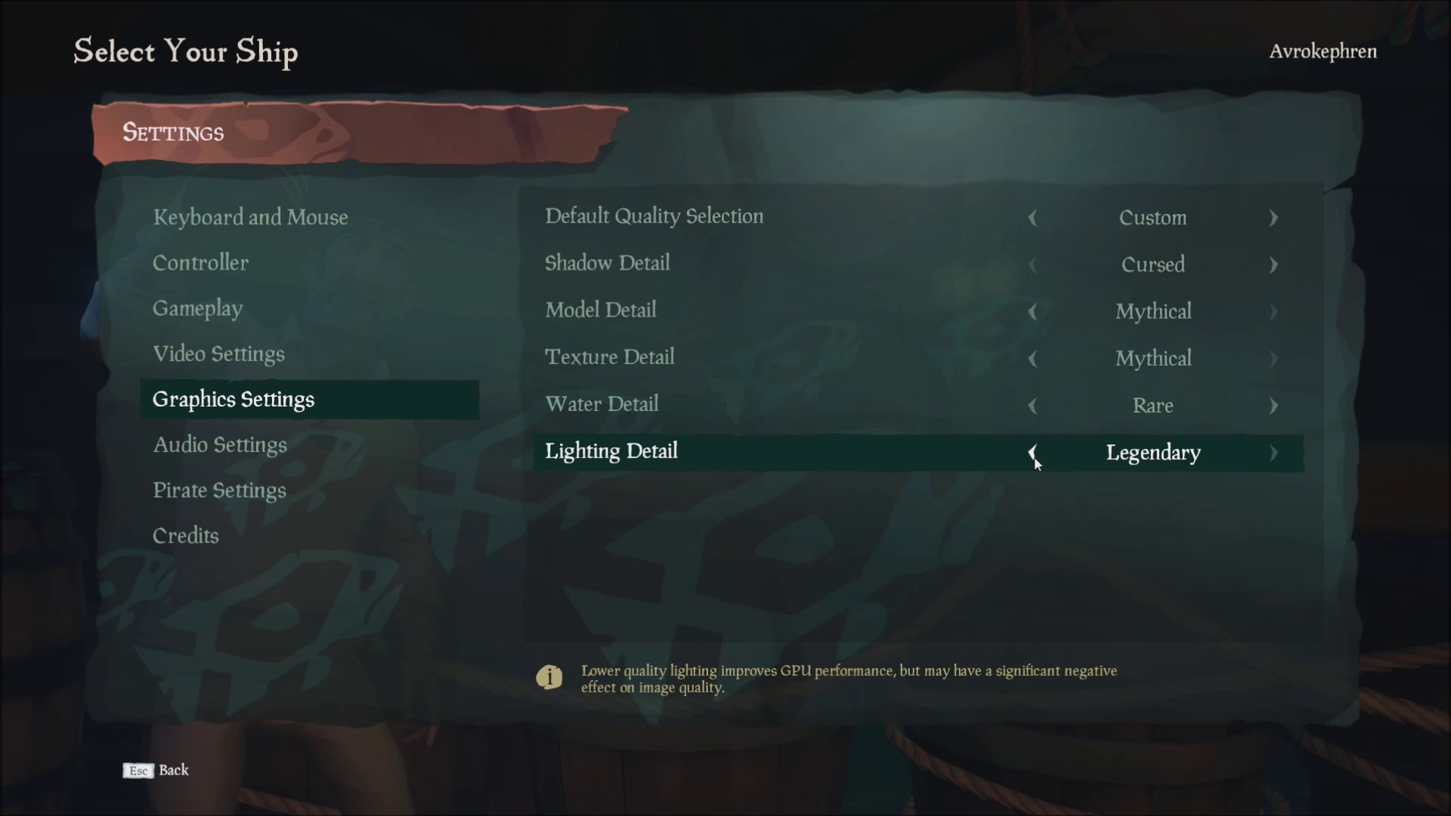
{"action": "left_click", "coordinate": [1033, 454]}
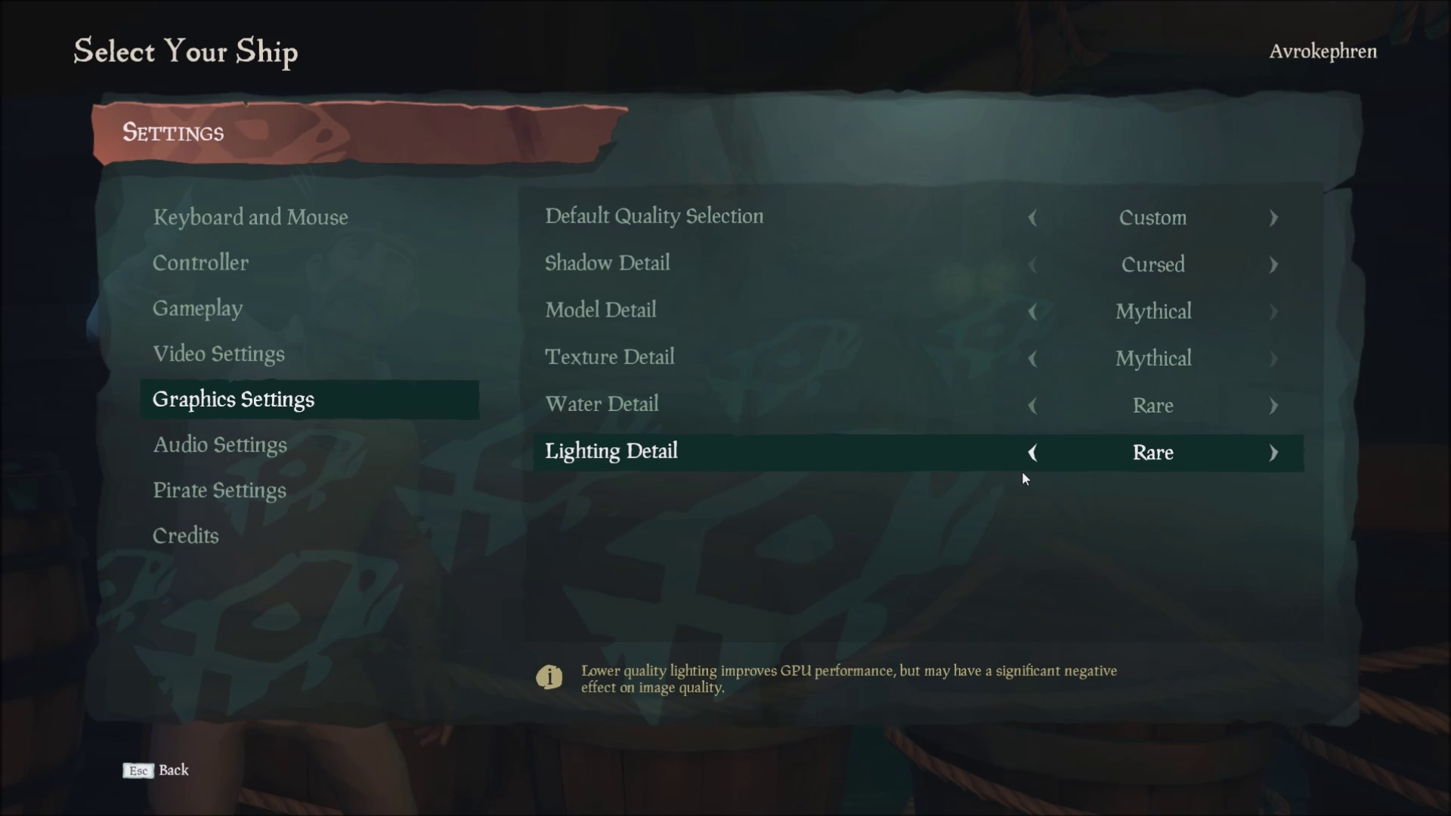
{"action": "left_click", "coordinate": [1274, 454]}
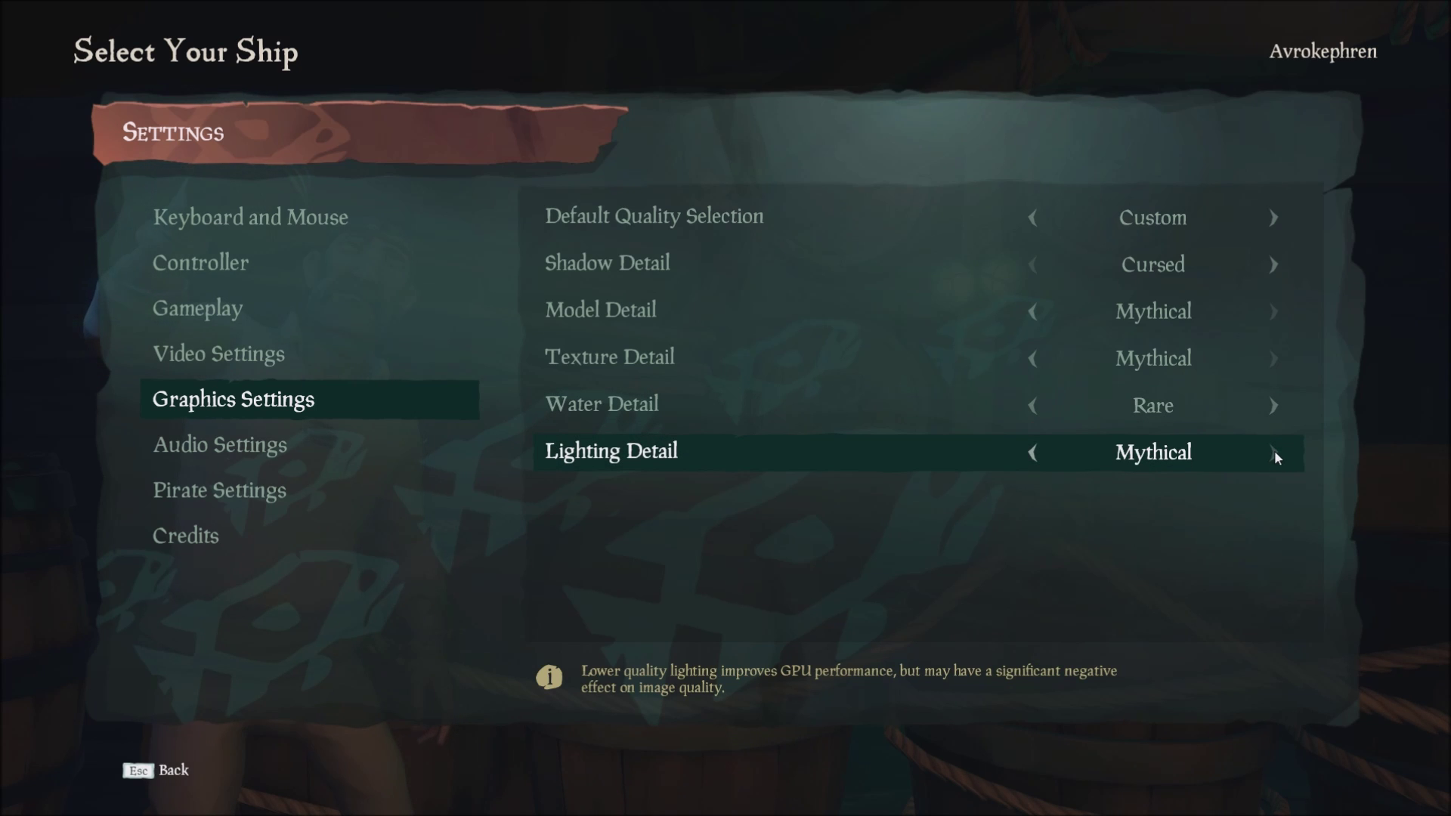
{"action": "left_click", "coordinate": [1030, 455]}
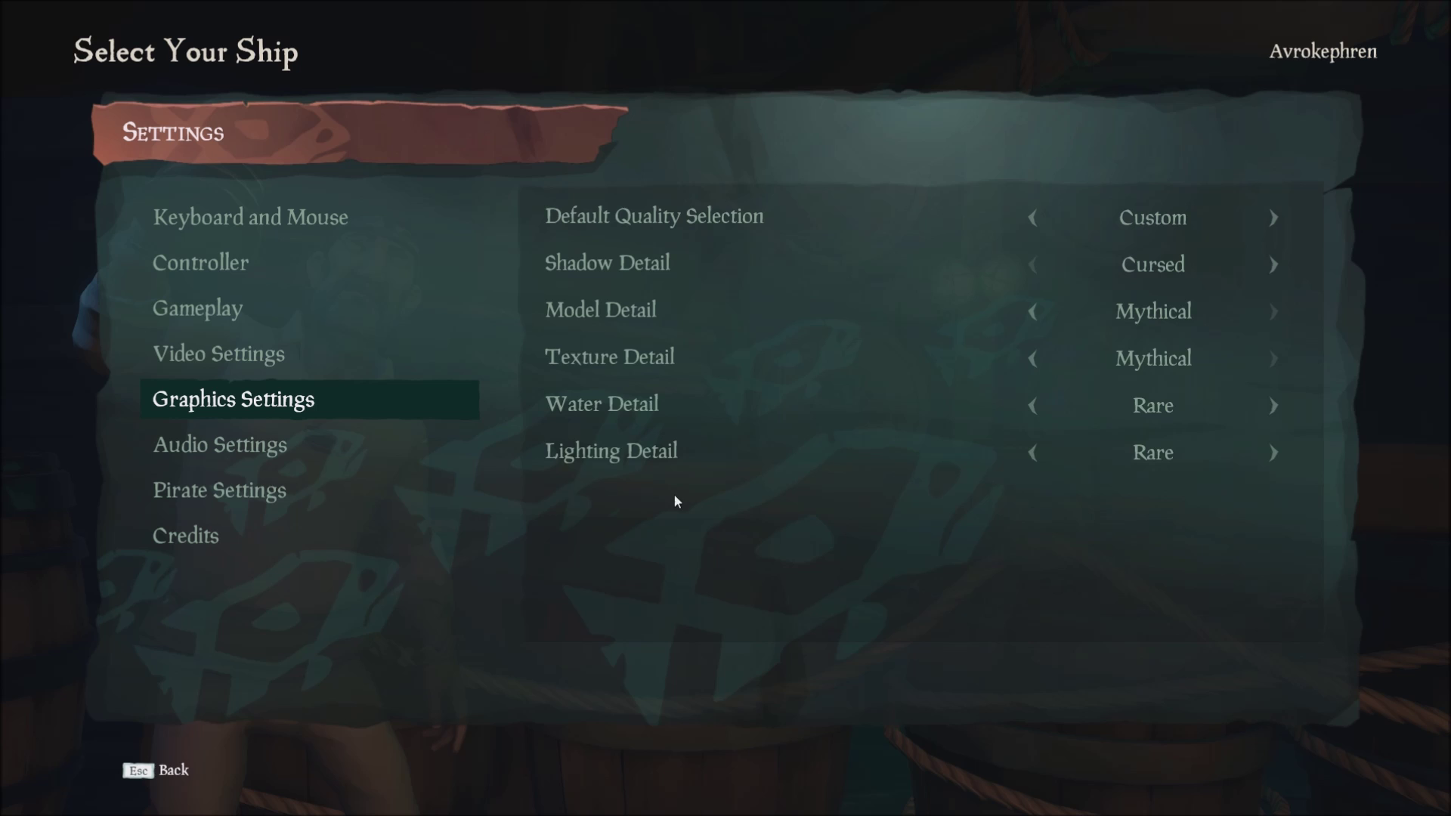
Switch from the game to the GameUserSettings file open in Notepad
{"action": "key", "text": "alt+Tab"}
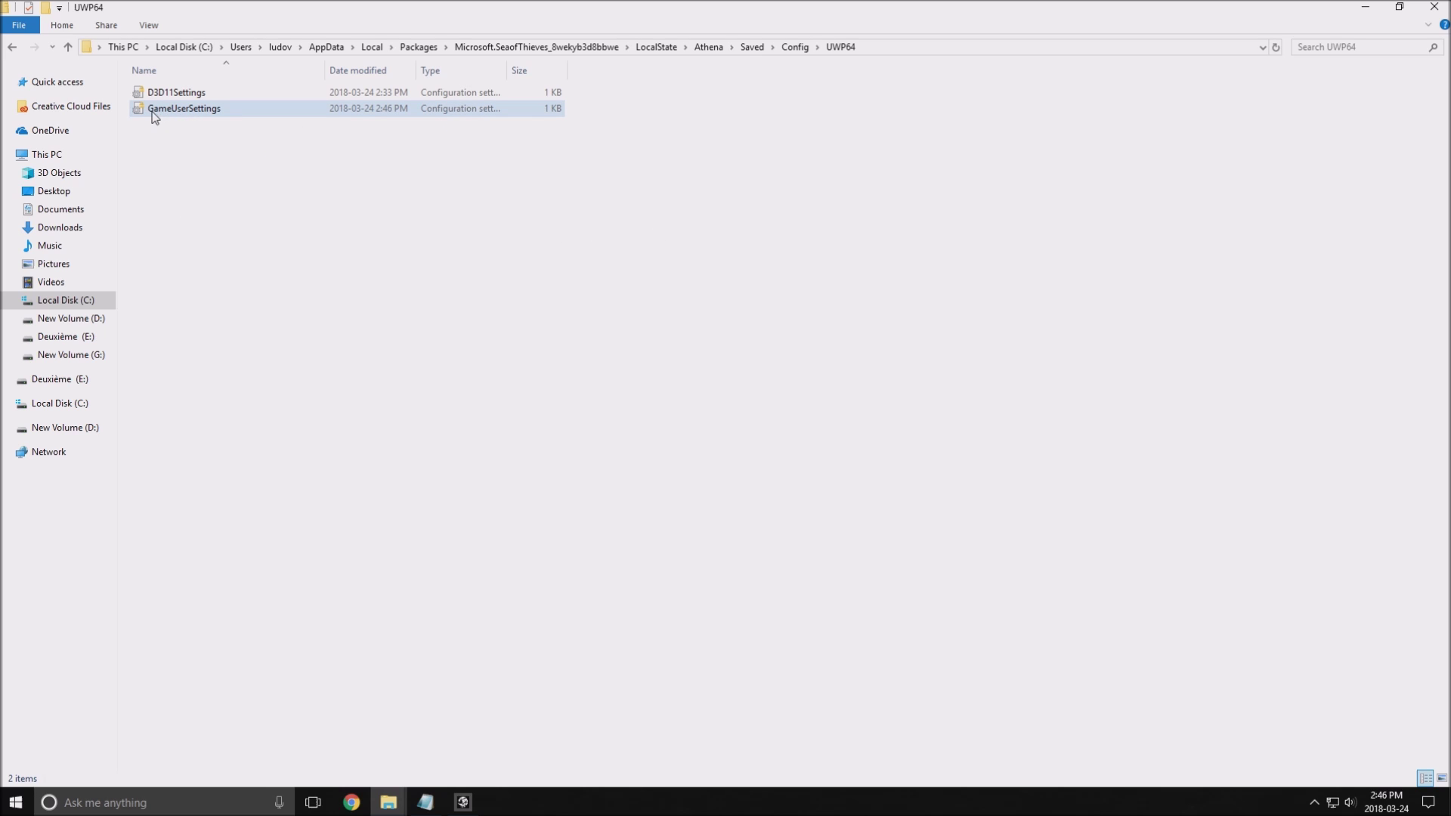
{"action": "left_click", "coordinate": [424, 799]}
{"action": "left_click", "coordinate": [481, 227]}
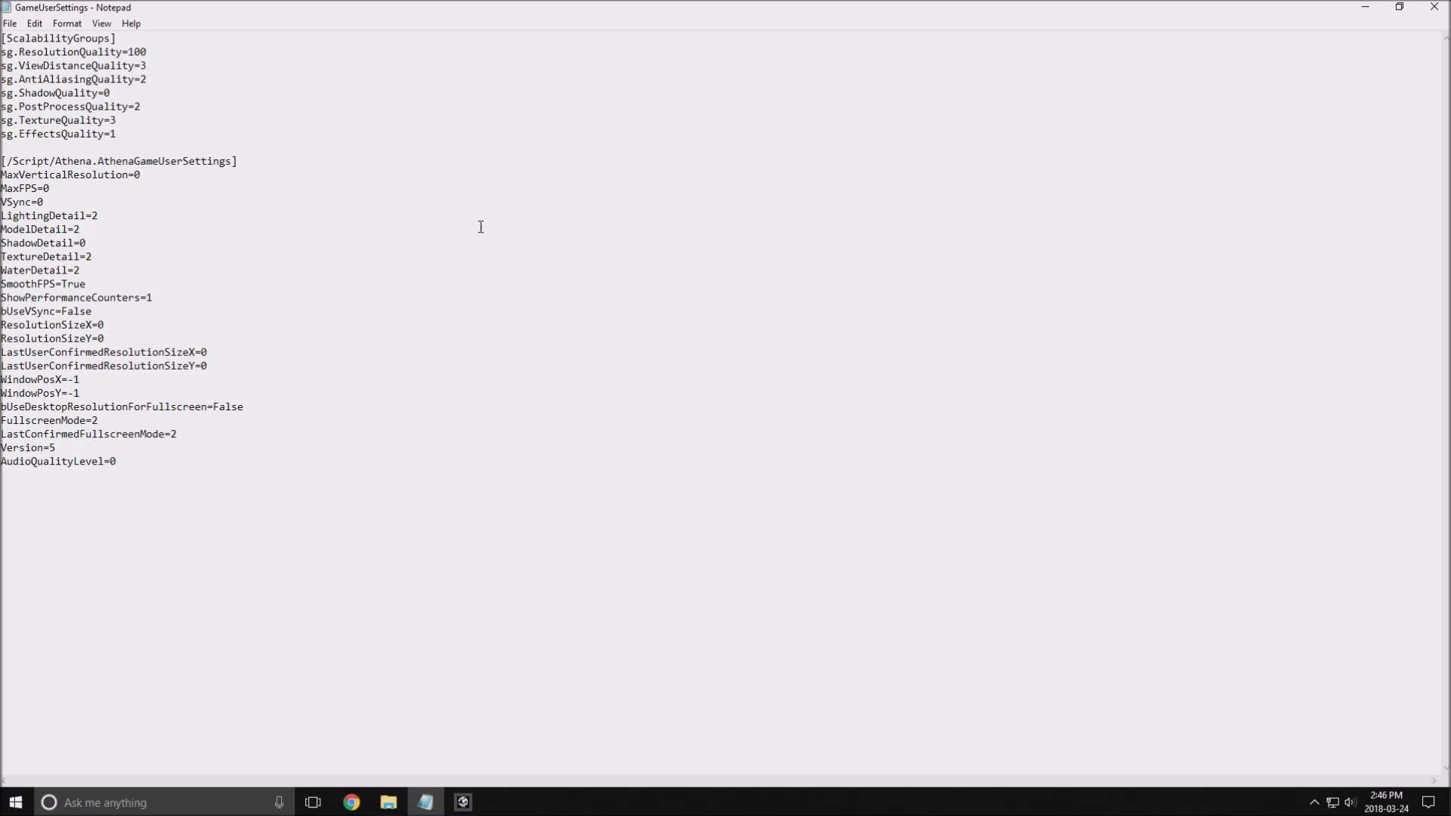
Examine the AthenaGameUserSettings section, its SmoothFPS entry and the ScalabilityGroups section of the configuration file
{"action": "left_click_drag", "start_coordinate": [198, 486], "coordinate": [1, 157]}
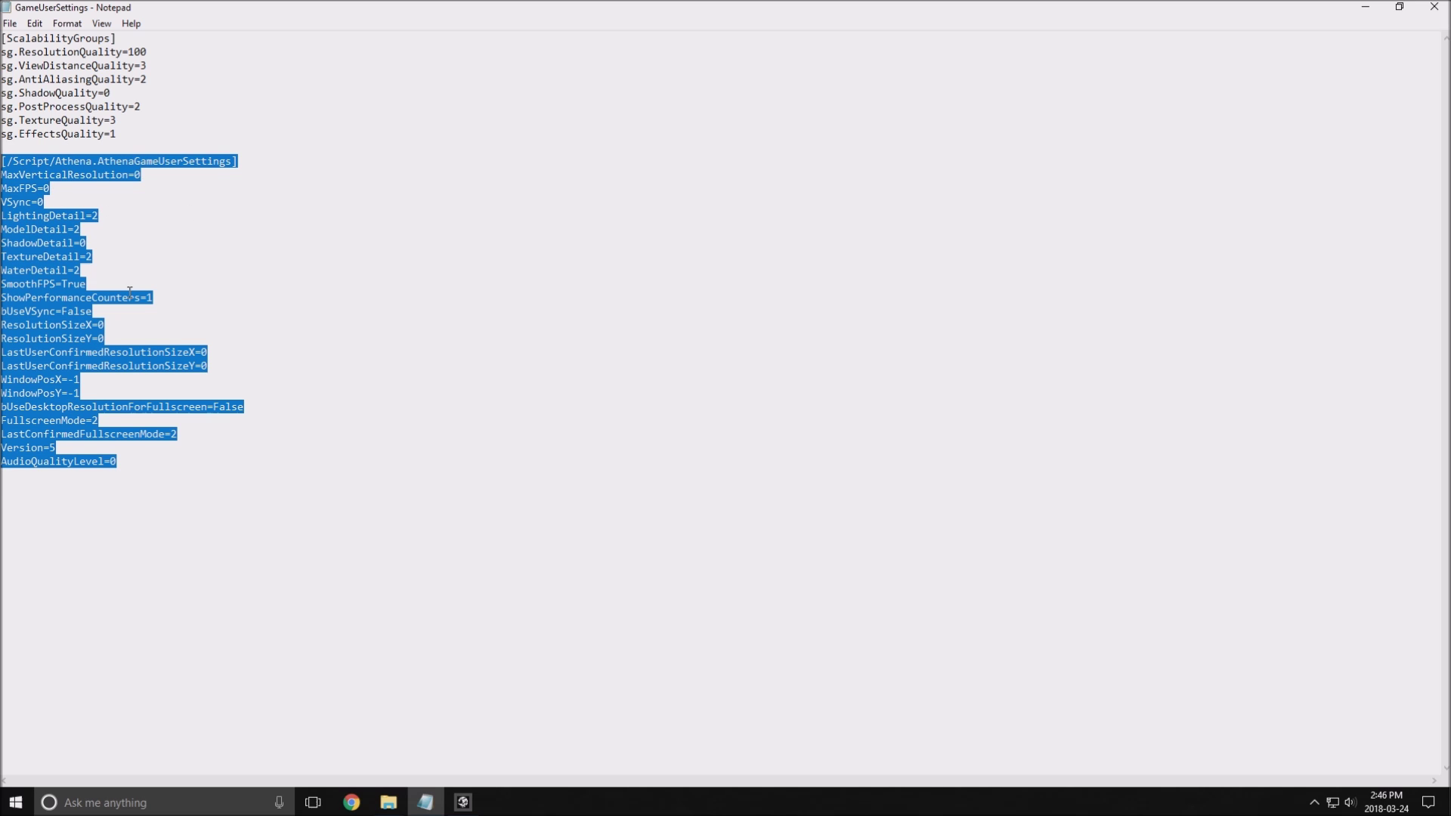
{"action": "left_click", "coordinate": [75, 318]}
{"action": "left_click_drag", "start_coordinate": [87, 284], "coordinate": [1, 284]}
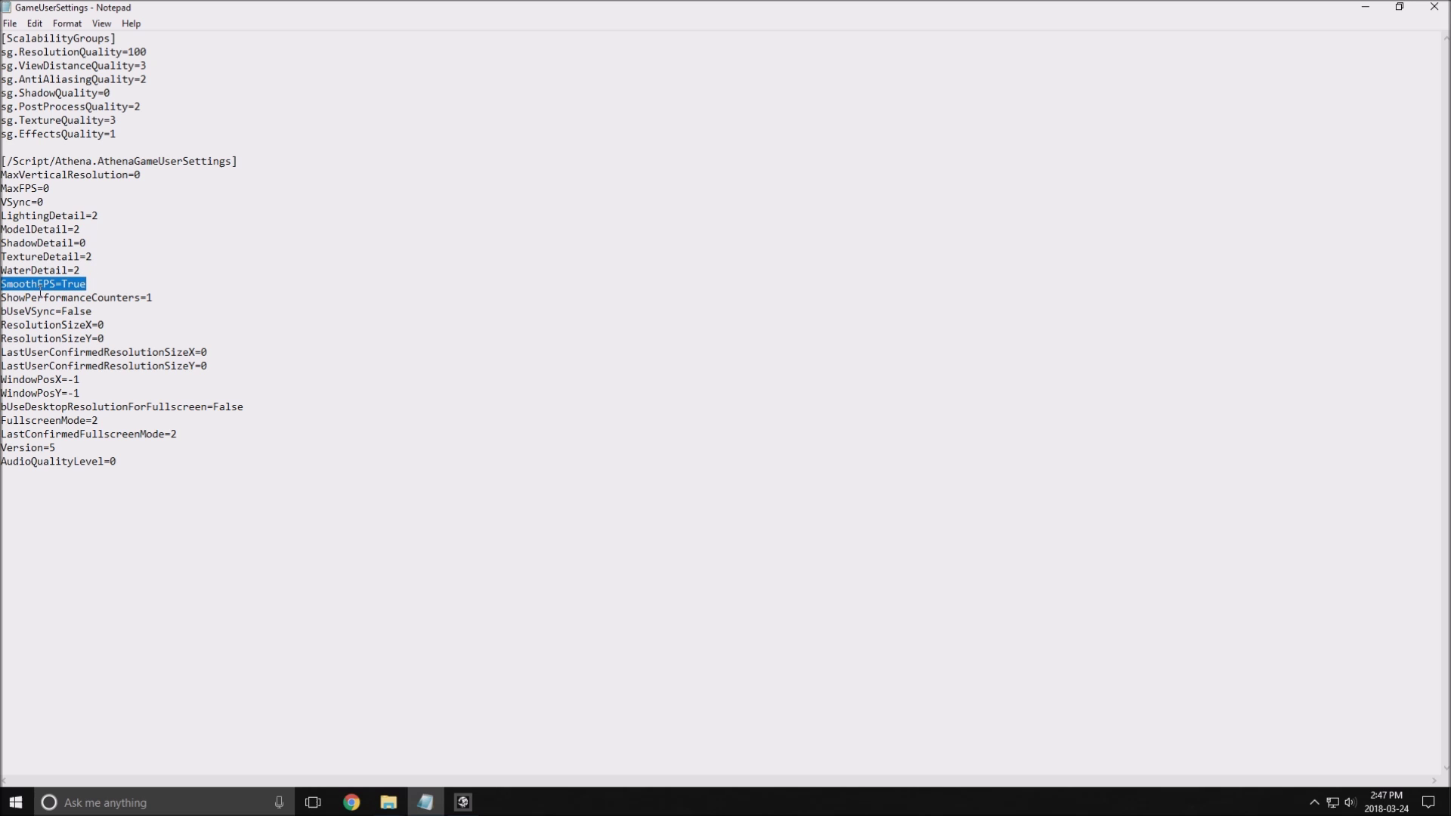
{"action": "left_click_drag", "start_coordinate": [117, 462], "coordinate": [2, 161]}
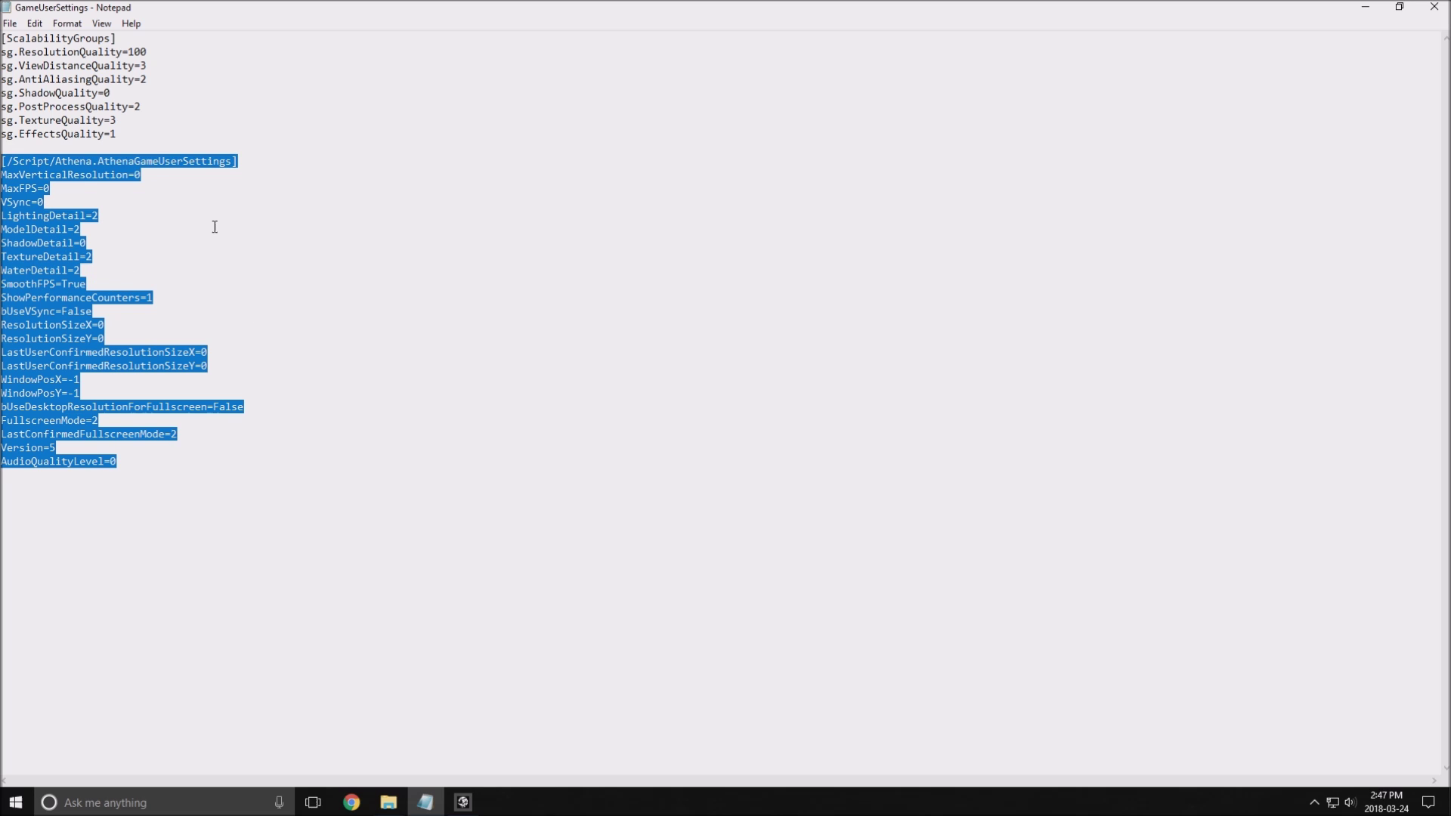
{"action": "left_click", "coordinate": [216, 226]}
{"action": "left_click_drag", "start_coordinate": [121, 135], "coordinate": [1, 37]}
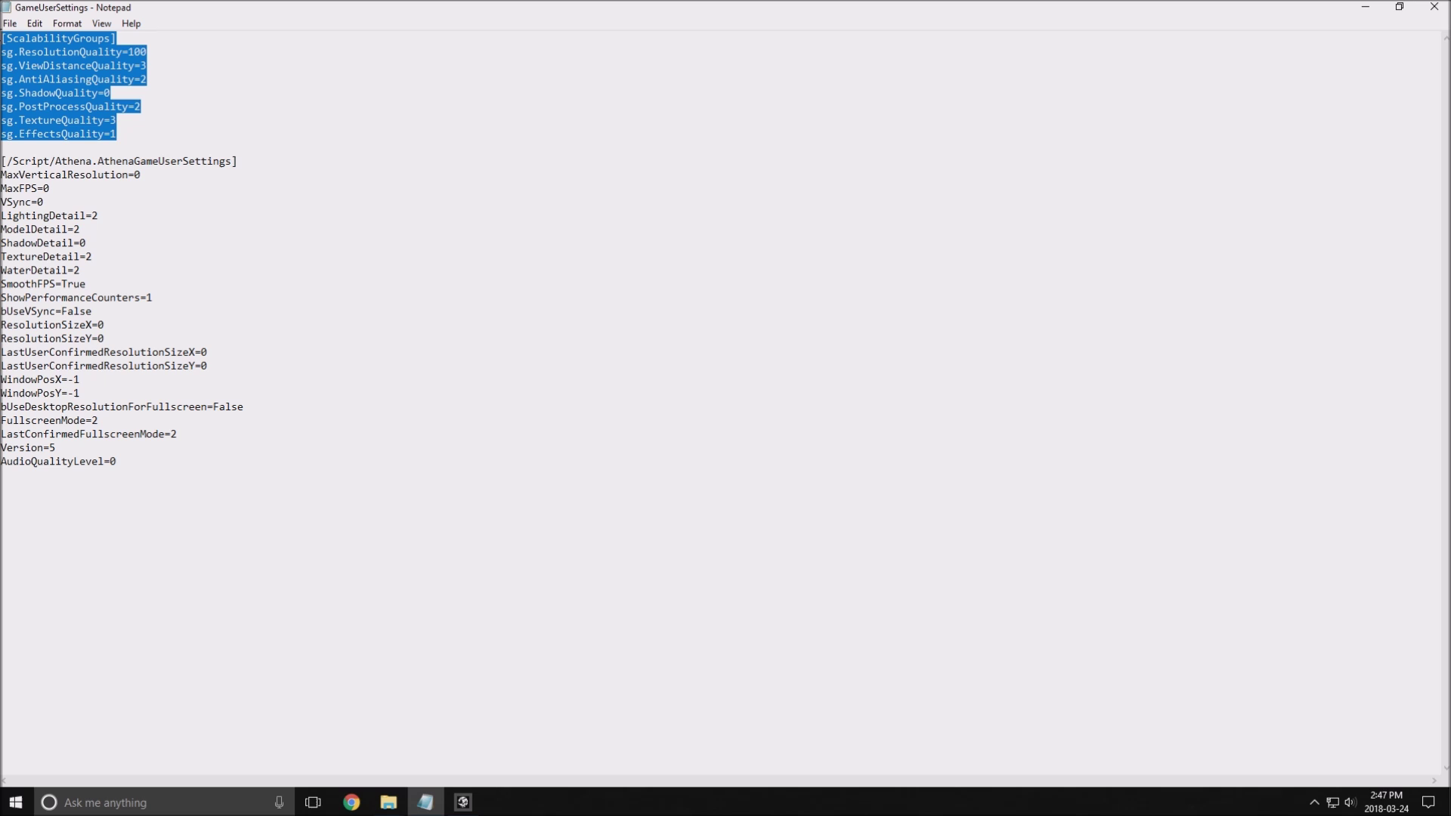
{"action": "left_click", "coordinate": [174, 113]}
{"action": "left_click_drag", "start_coordinate": [117, 135], "coordinate": [1, 38]}
Try sg.ResolutionQuality at 95 in the ScalabilityGroups section and restore it to 100
{"action": "left_click", "coordinate": [146, 53]}
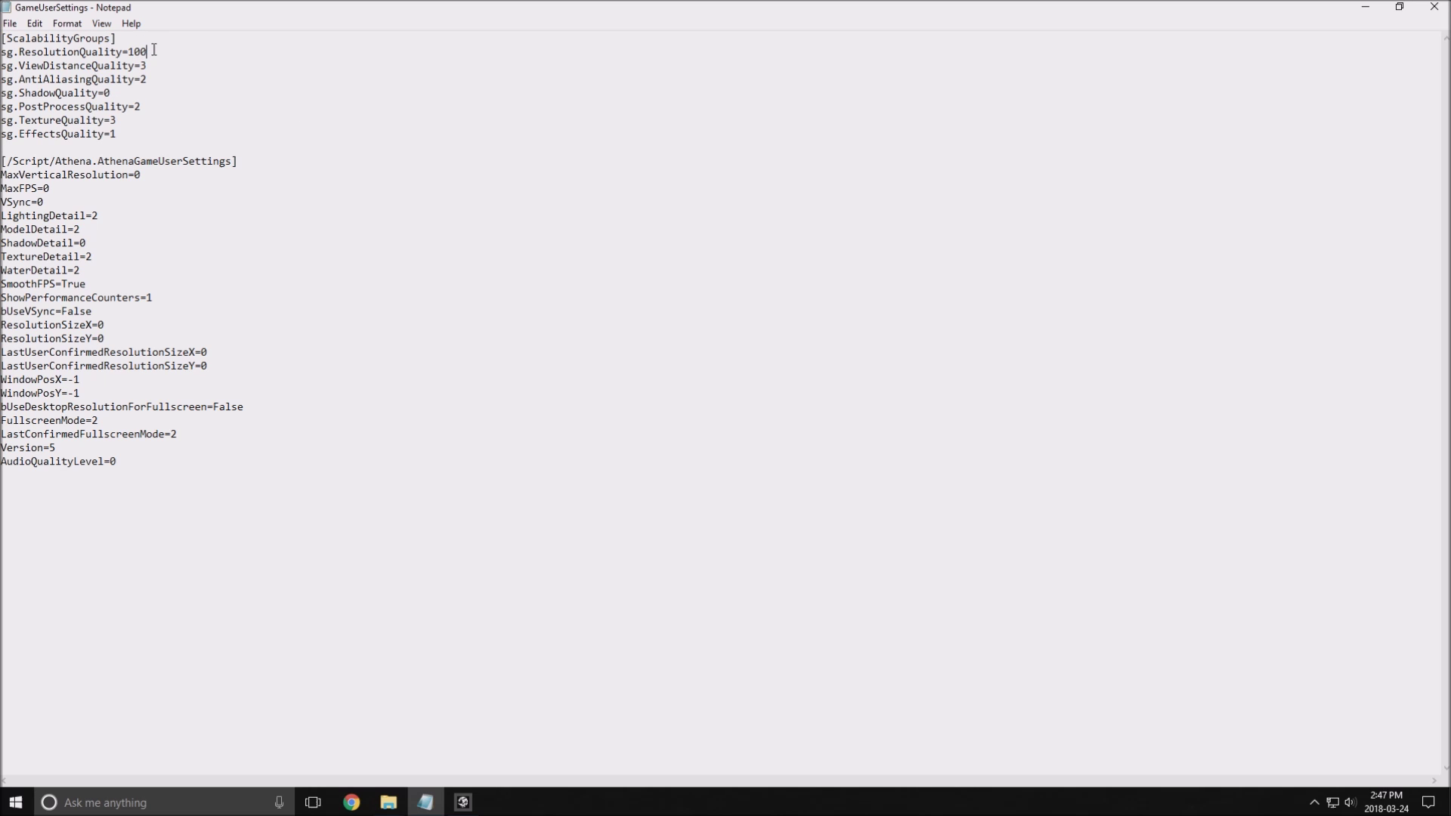
{"action": "left_click_drag", "start_coordinate": [23, 52], "coordinate": [144, 53]}
{"action": "left_click", "coordinate": [142, 65]}
{"action": "left_click", "coordinate": [157, 50]}
{"action": "key", "text": "BackSpace"}
{"action": "key", "text": "BackSpace"}
{"action": "key", "text": "BackSpace"}
{"action": "type", "text": "95"}
{"action": "key", "text": "BackSpace"}
{"action": "key", "text": "BackSpace"}
{"action": "type", "text": "100"}
Set sg.ViewDistanceQuality to 2 in the ScalabilityGroups section
{"action": "left_click_drag", "start_coordinate": [21, 66], "coordinate": [161, 71]}
{"action": "left_click", "coordinate": [162, 71]}
{"action": "key", "text": "BackSpace"}
{"action": "type", "text": "2"}
Examine the view distance, anti-aliasing and shadow quality entries in the ScalabilityGroups section
{"action": "left_click_drag", "start_coordinate": [18, 66], "coordinate": [148, 68]}
{"action": "left_click", "coordinate": [120, 94]}
{"action": "left_click_drag", "start_coordinate": [15, 80], "coordinate": [145, 80]}
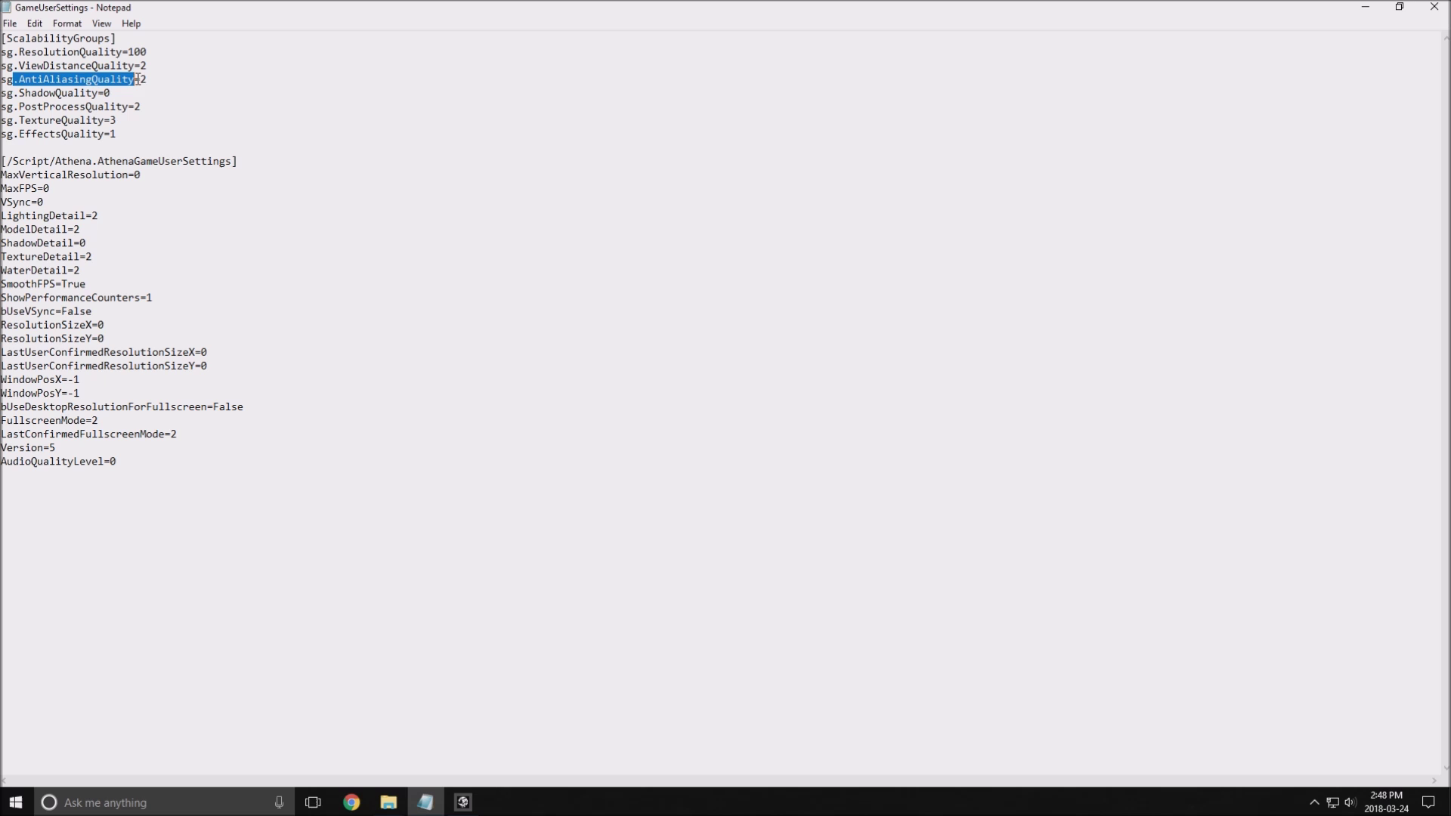
{"action": "left_click", "coordinate": [172, 79]}
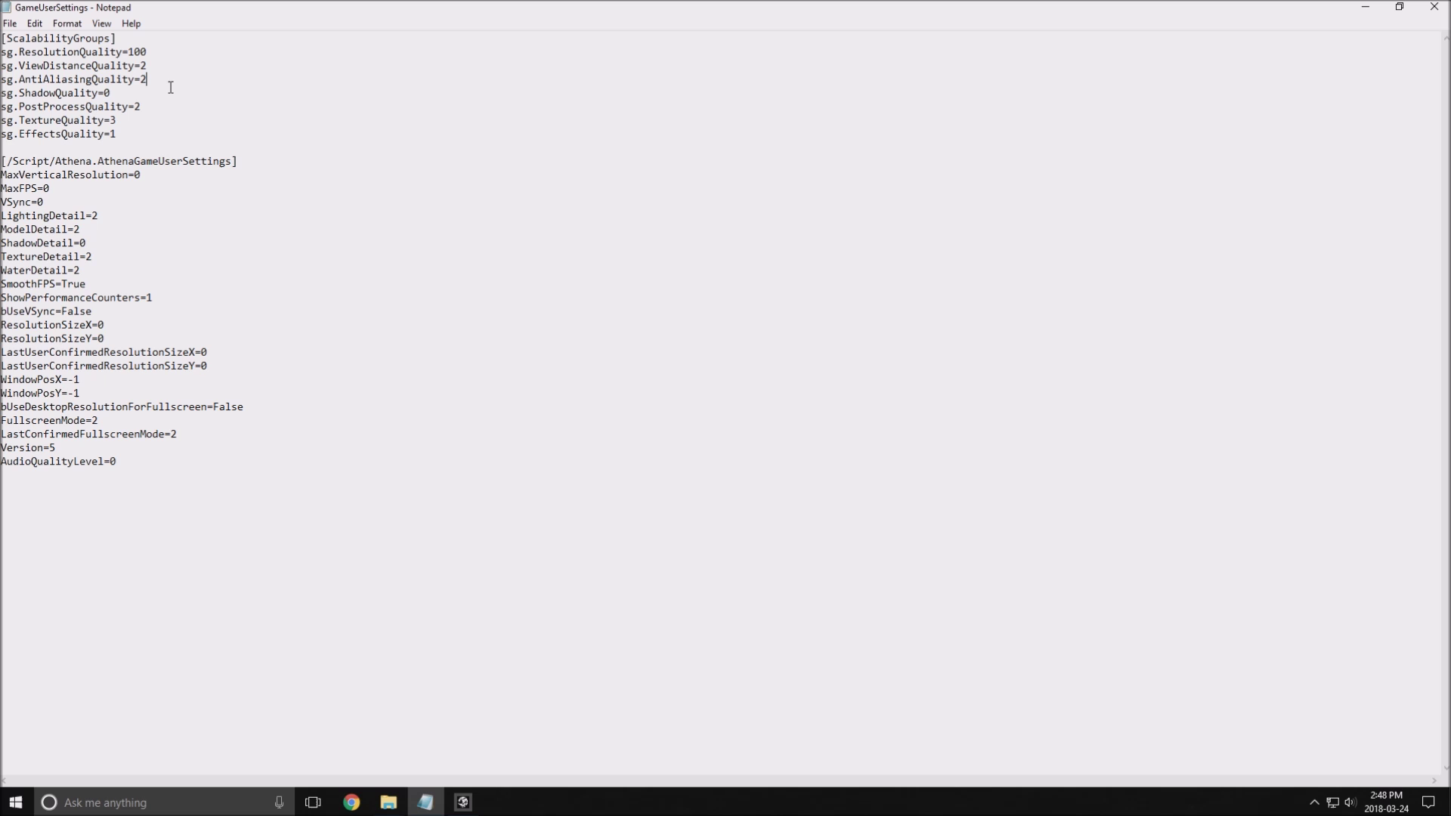
{"action": "left_click_drag", "start_coordinate": [12, 93], "coordinate": [114, 93]}
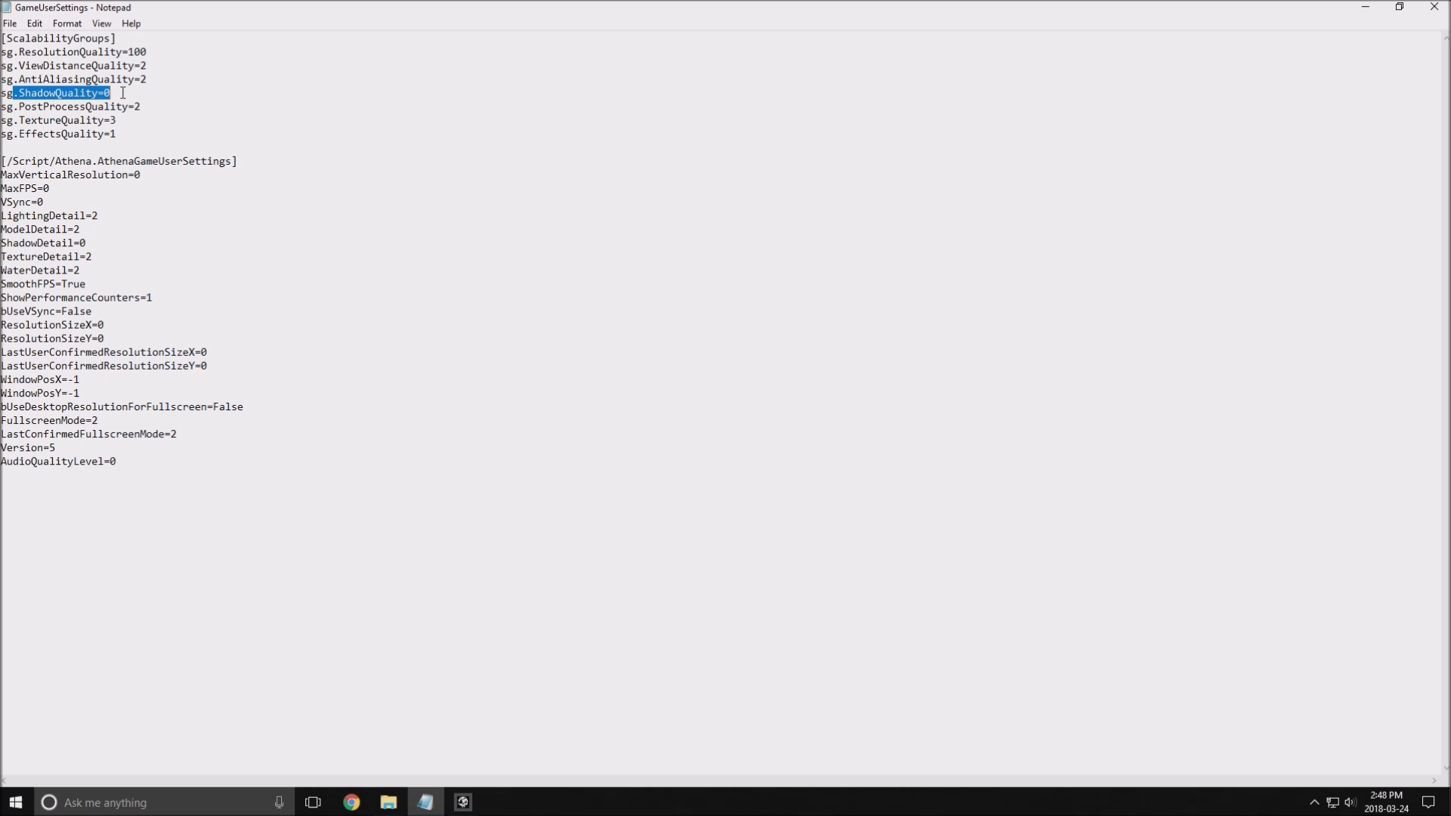
{"action": "left_click", "coordinate": [144, 95]}
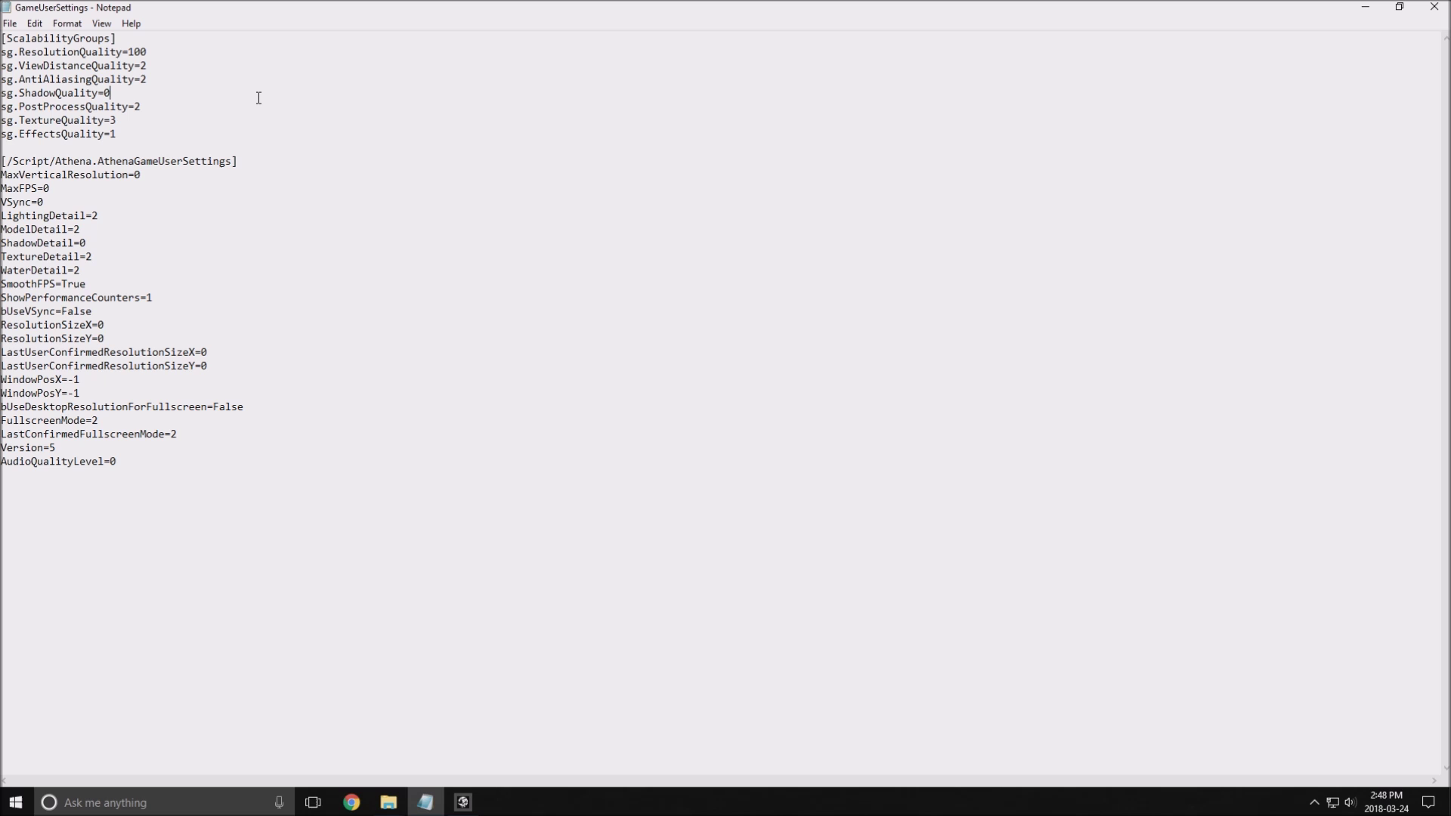
{"action": "left_click_drag", "start_coordinate": [20, 93], "coordinate": [111, 93]}
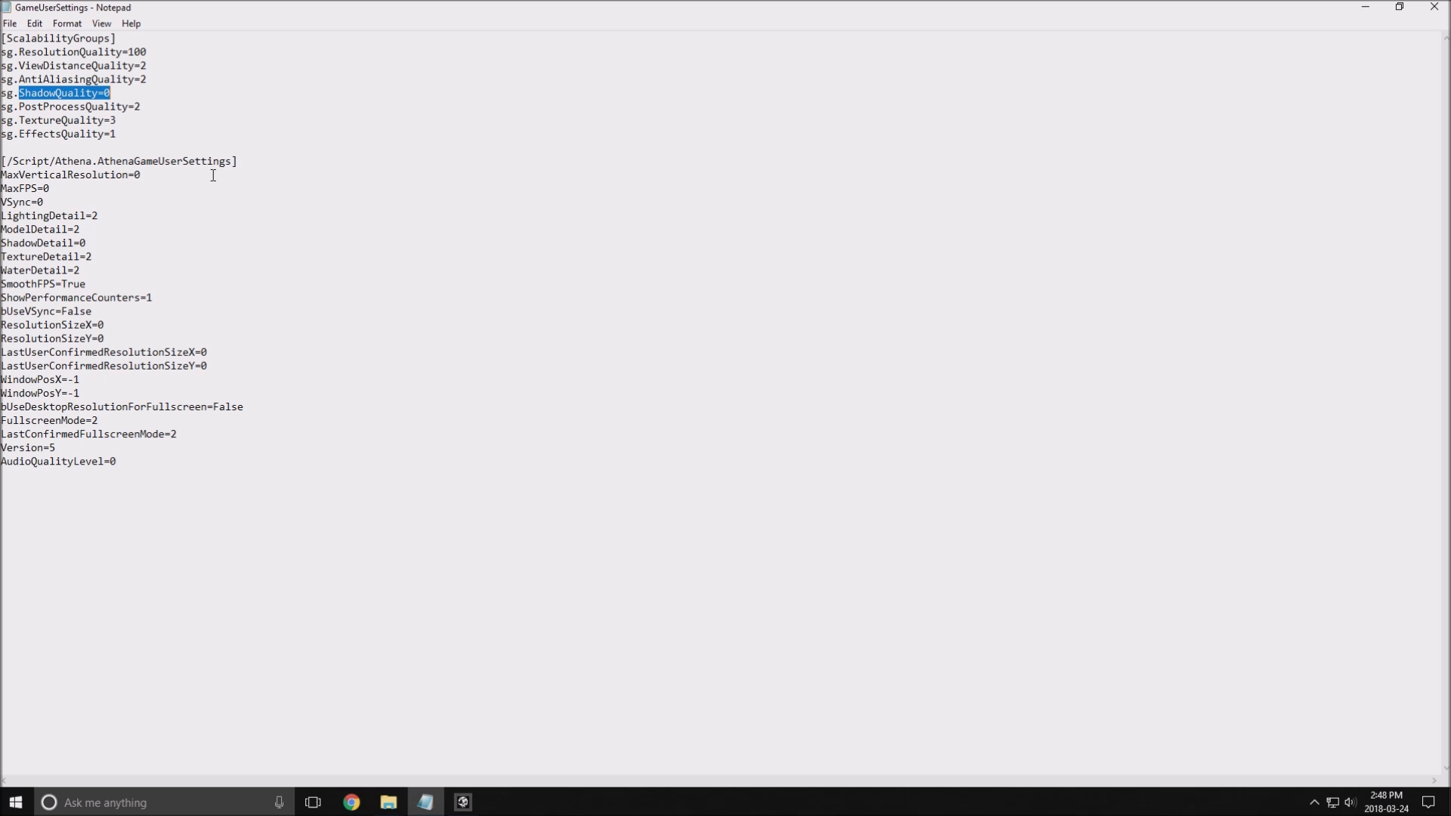
{"action": "left_click", "coordinate": [172, 105]}
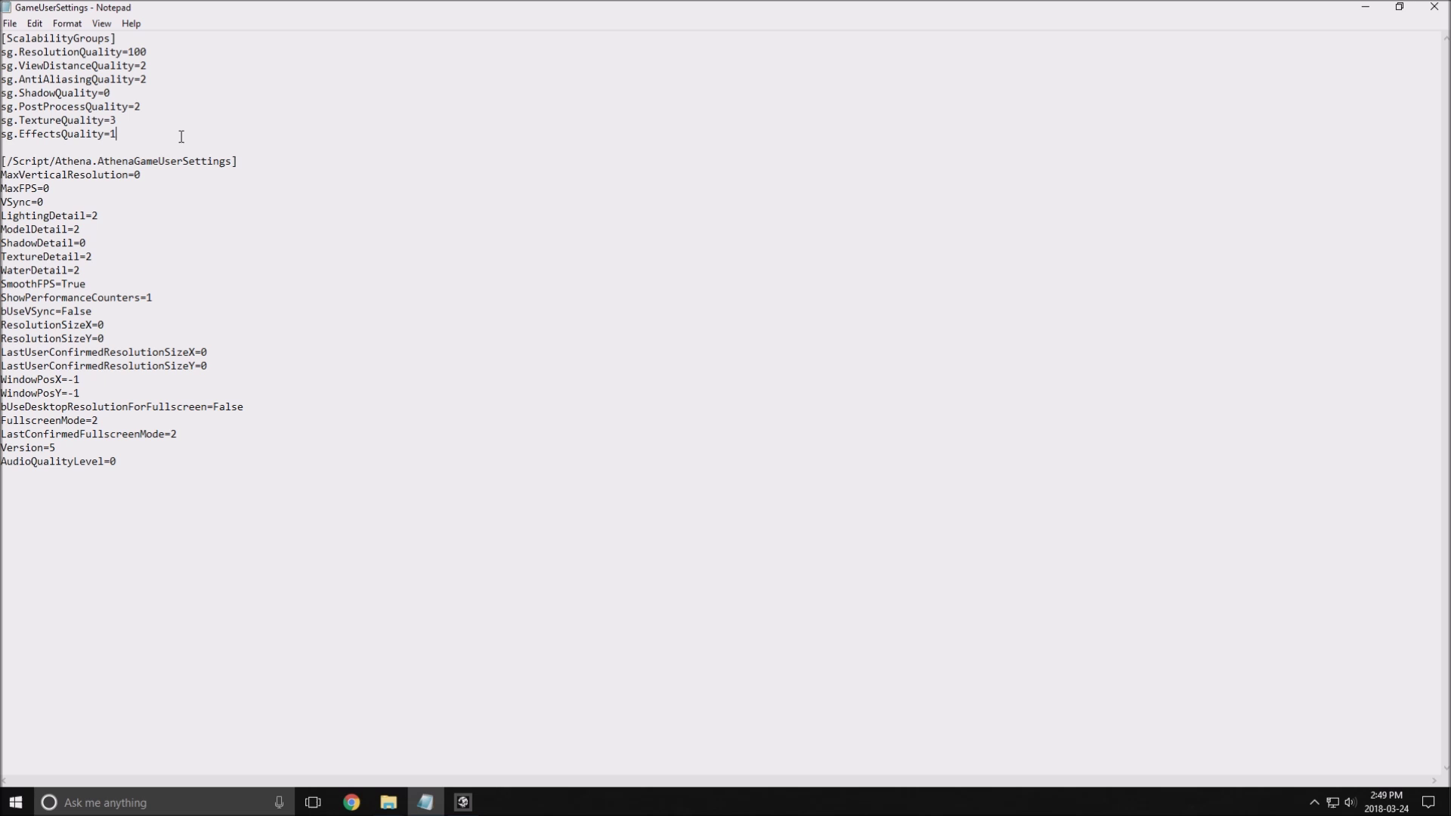
Set sg.EffectsQuality to 2 and close the GameUserSettings file without saving the changes
{"action": "key", "text": "BackSpace"}
{"action": "type", "text": "21"}
{"action": "left_click", "coordinate": [10, 23]}
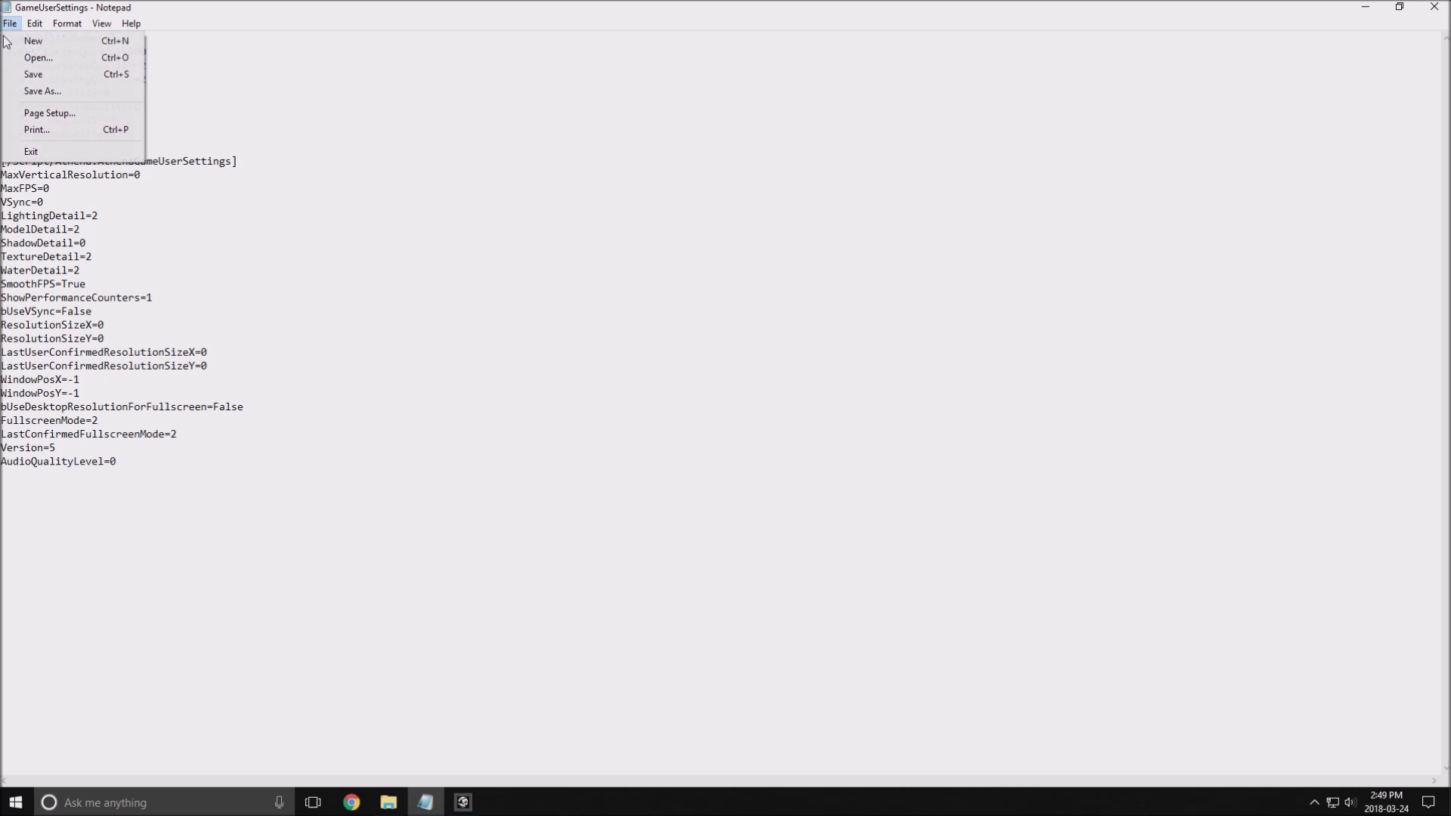
{"action": "left_click", "coordinate": [35, 79]}
{"action": "left_click", "coordinate": [1434, 7]}
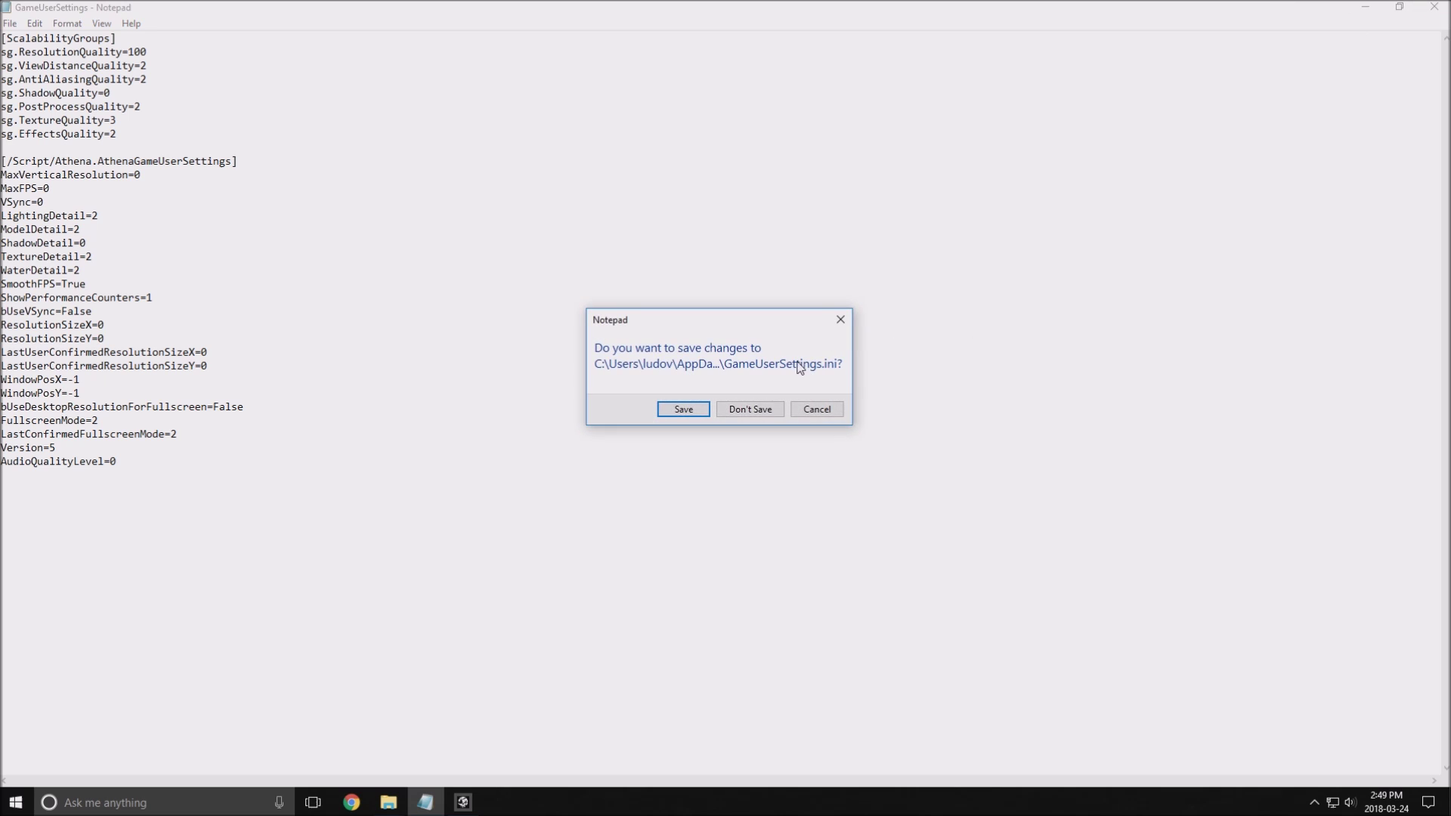
{"action": "left_click", "coordinate": [715, 414]}
Try the Read-only attribute in the properties of the GameUserSettings file and cancel the dialog
{"action": "left_click", "coordinate": [195, 111]}
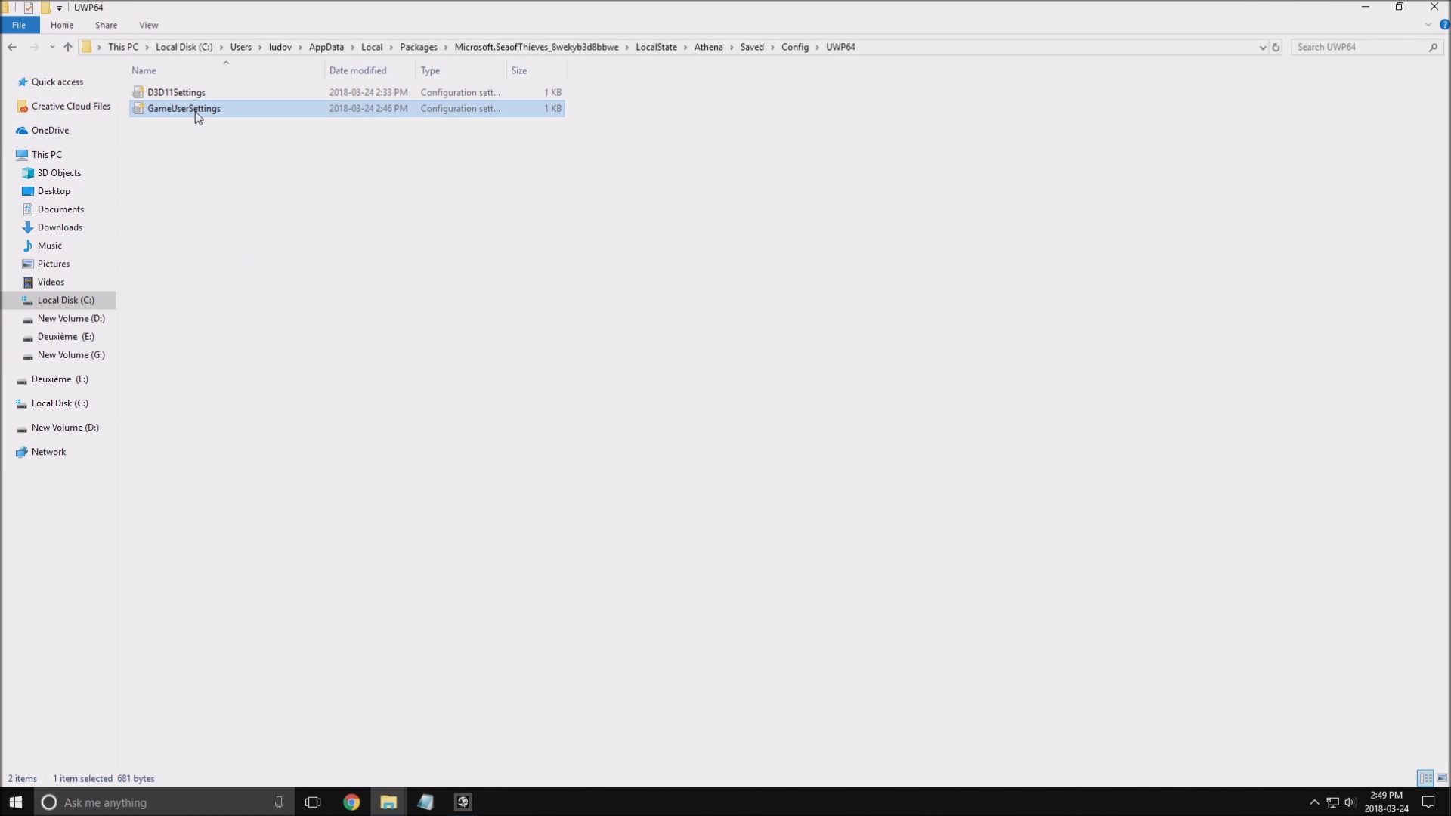
{"action": "right_click", "coordinate": [197, 111]}
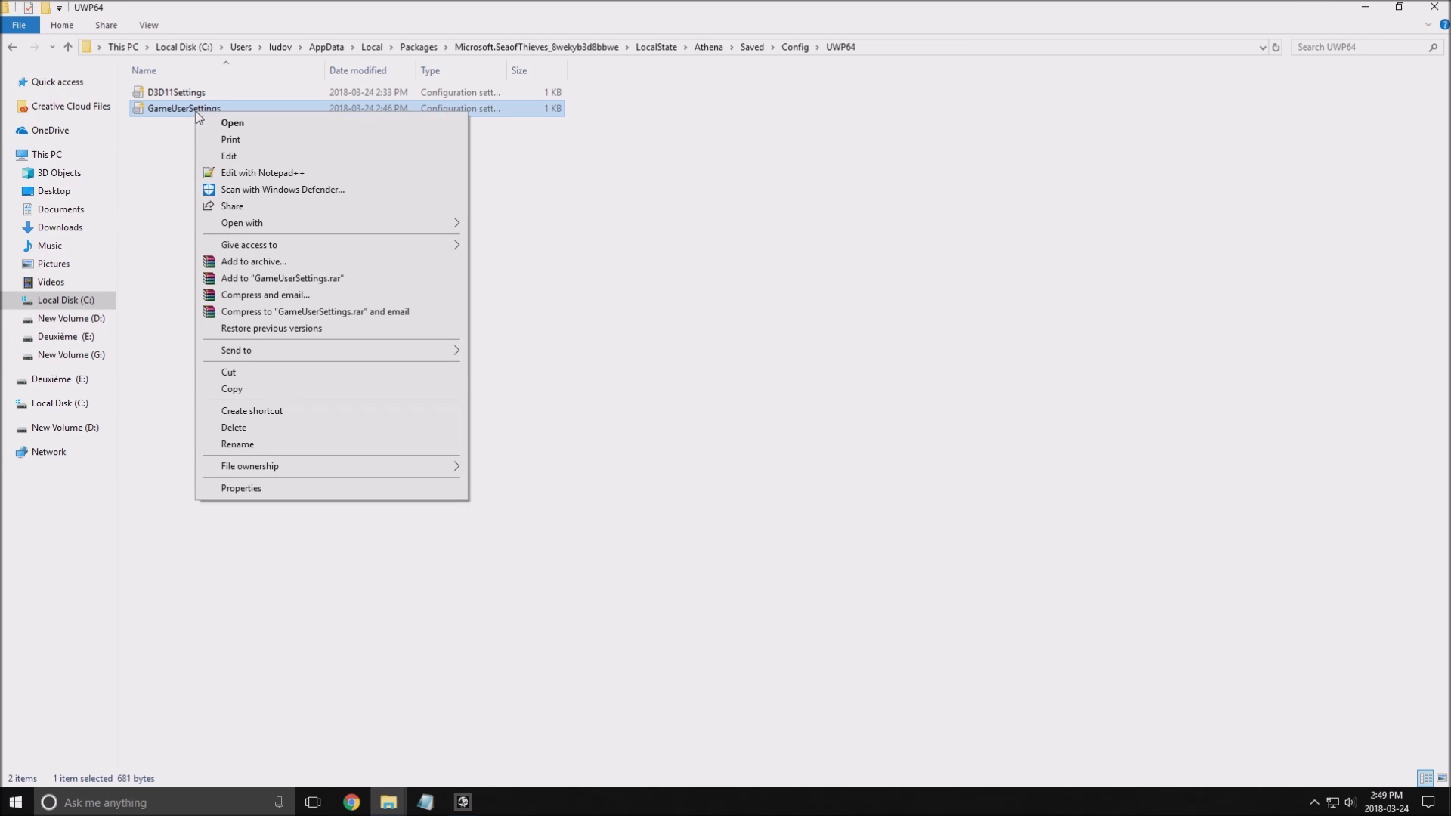
{"action": "left_click", "coordinate": [243, 489]}
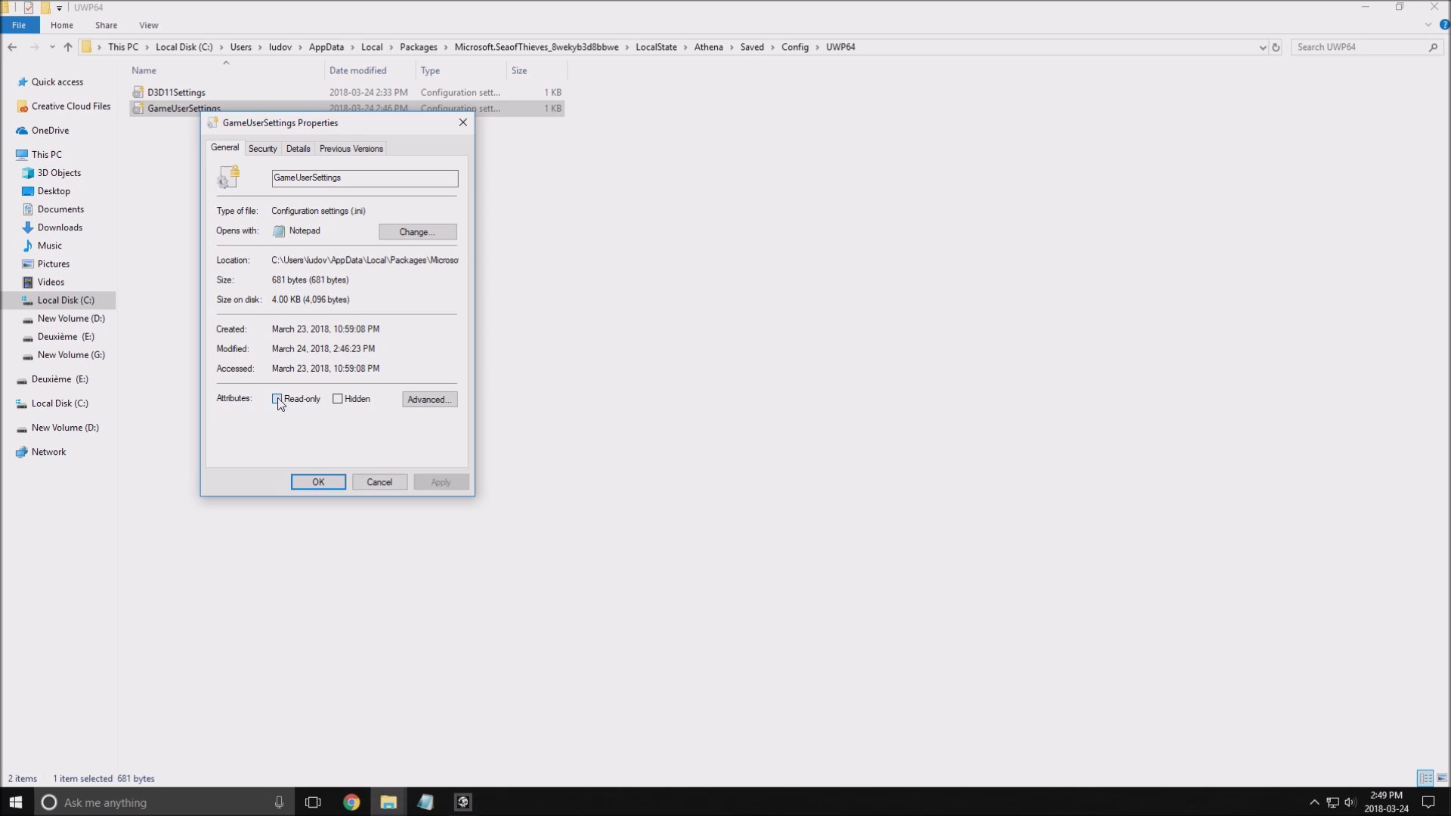
{"action": "left_click", "coordinate": [277, 399]}
{"action": "left_click", "coordinate": [379, 486]}
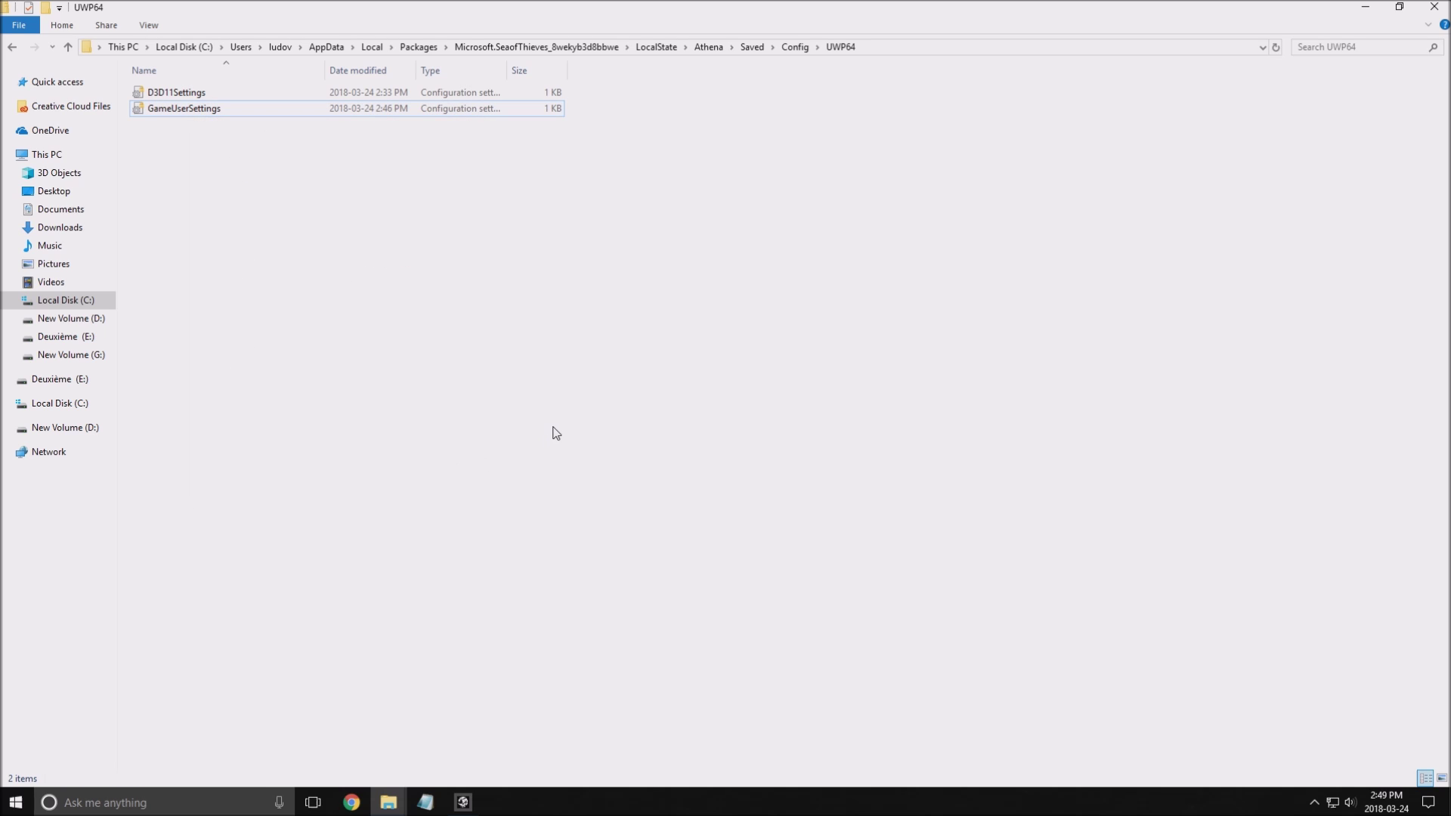